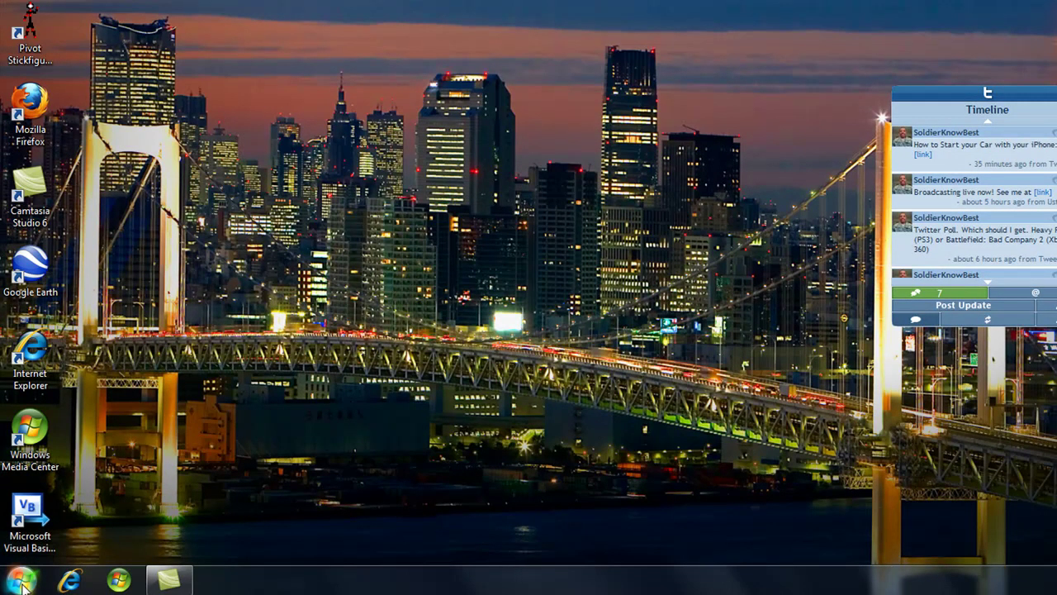
# View the Windows Experience Index subscores from the computer's system properties and close the performance window.
pyautogui.click(22, 583)
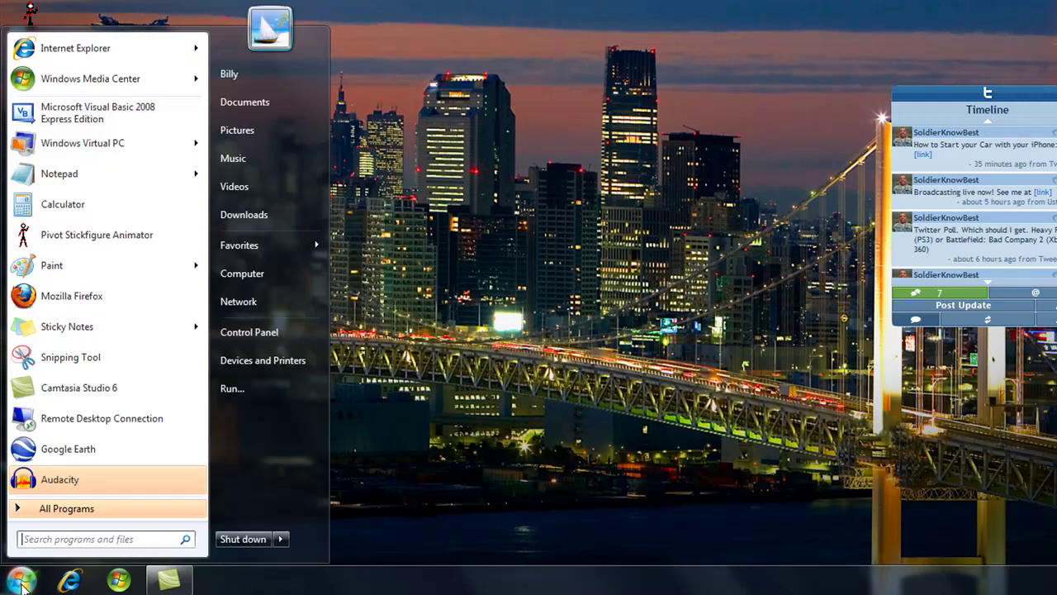
pyautogui.click(22, 583)
pyautogui.click(22, 583)
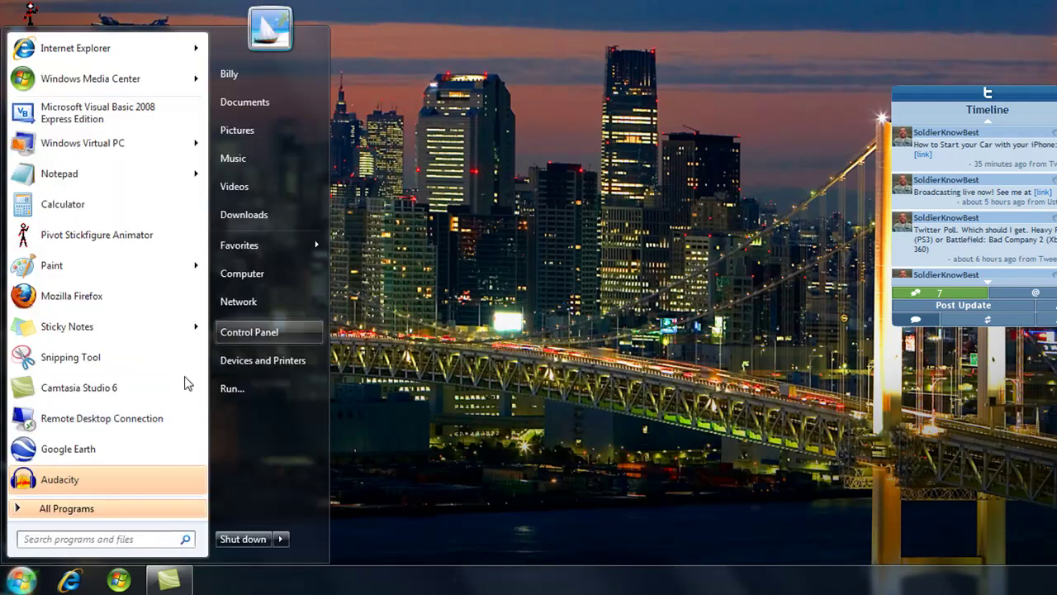
pyautogui.rightClick(253, 273)
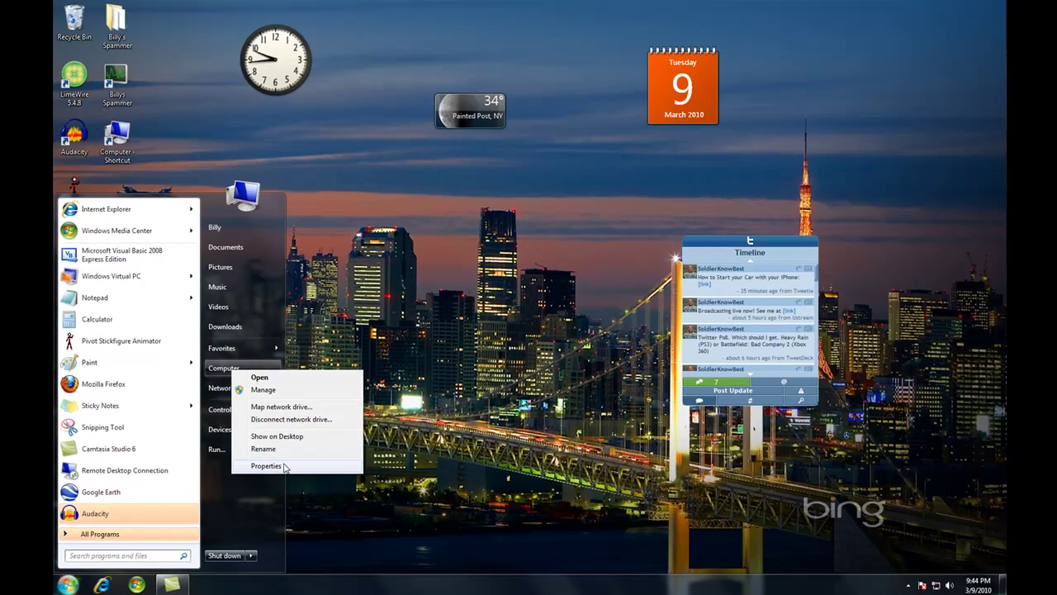
pyautogui.click(283, 468)
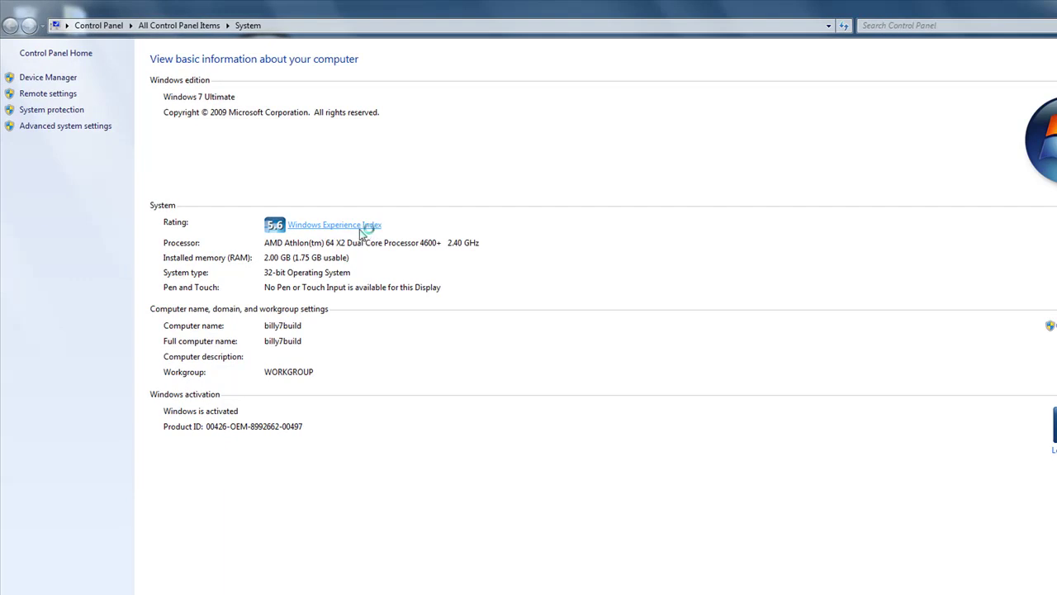
pyautogui.click(363, 231)
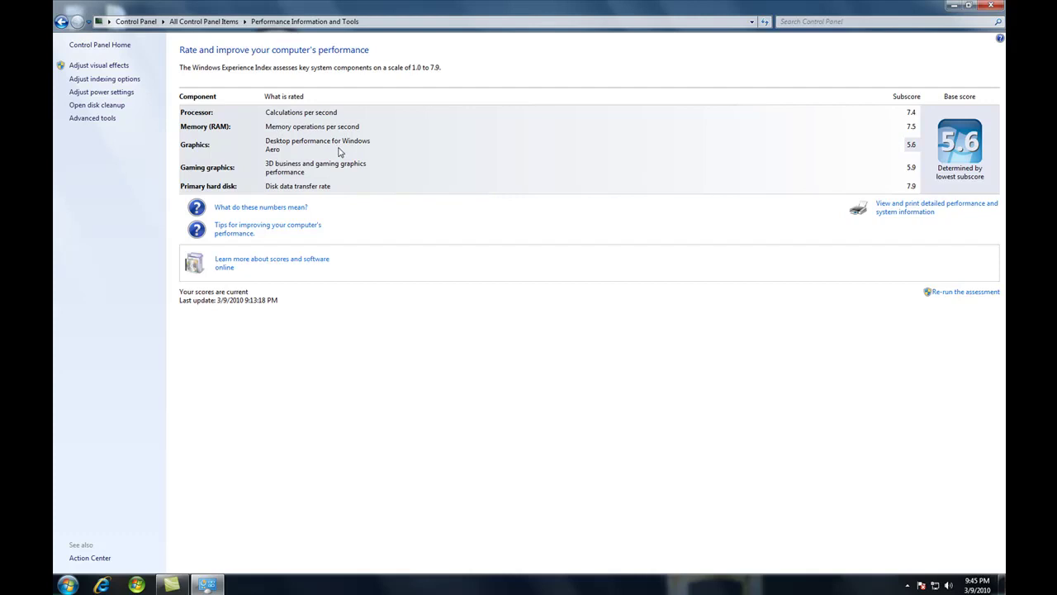
pyautogui.doubleClick(660, 5)
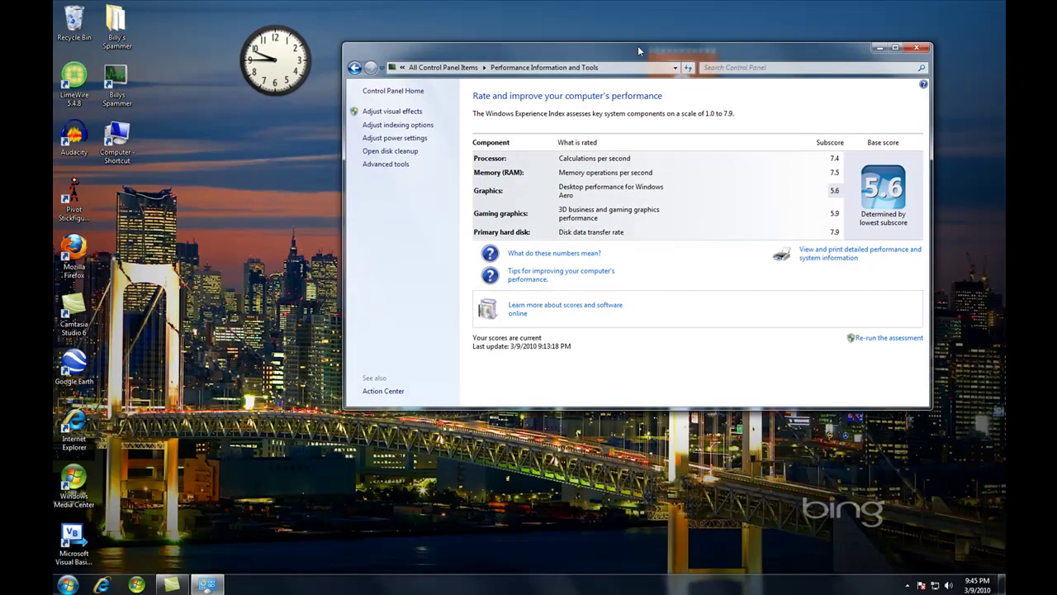
pyautogui.moveTo(612, 55); pyautogui.dragTo(512, 0)
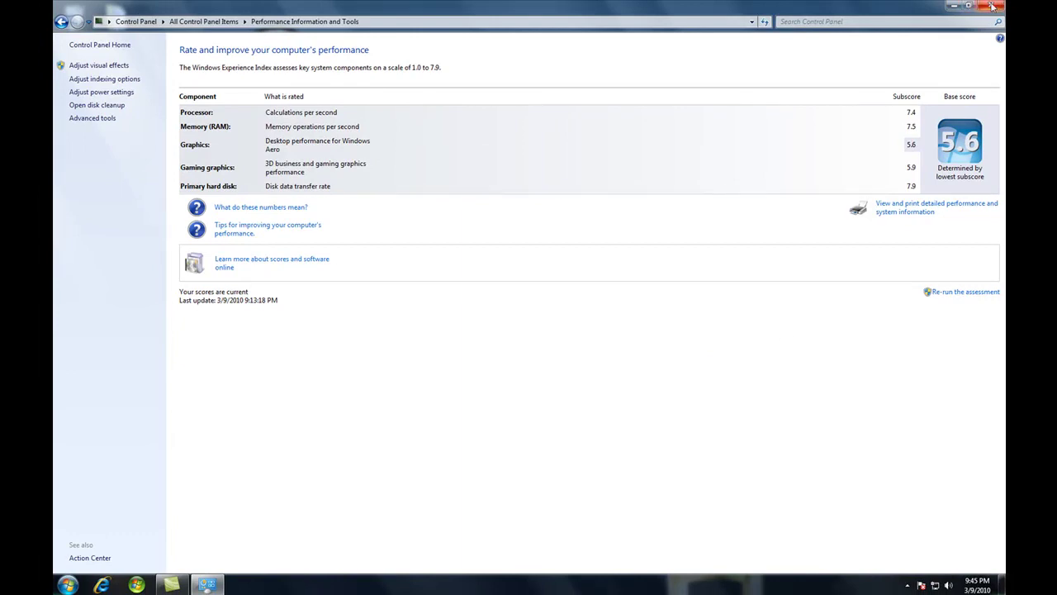
pyautogui.click(990, 5)
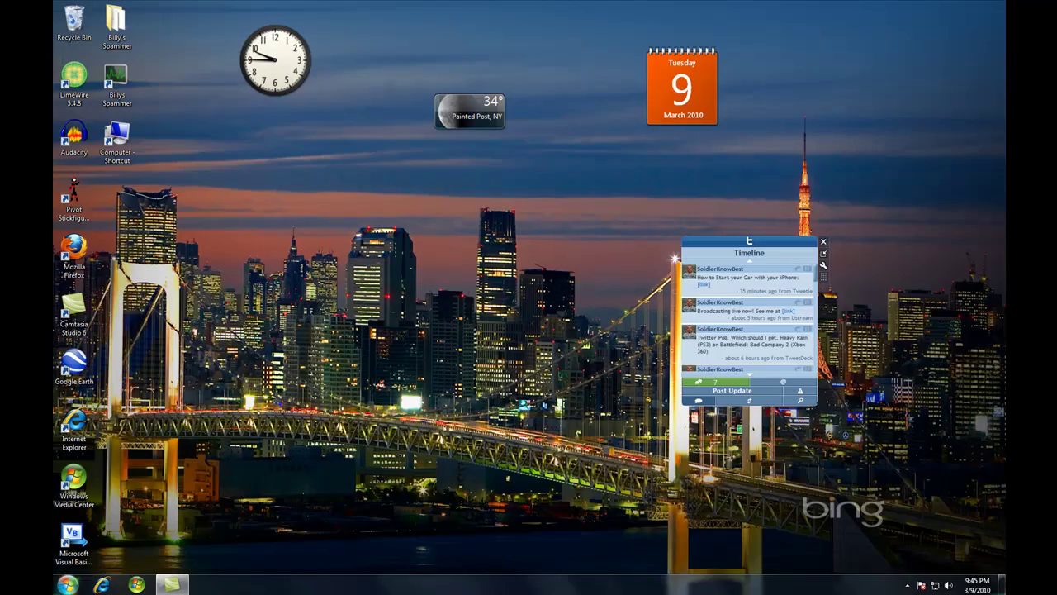
# Open the Computer window showing the available drives.
pyautogui.click(68, 585)
pyautogui.rightClick(271, 371)
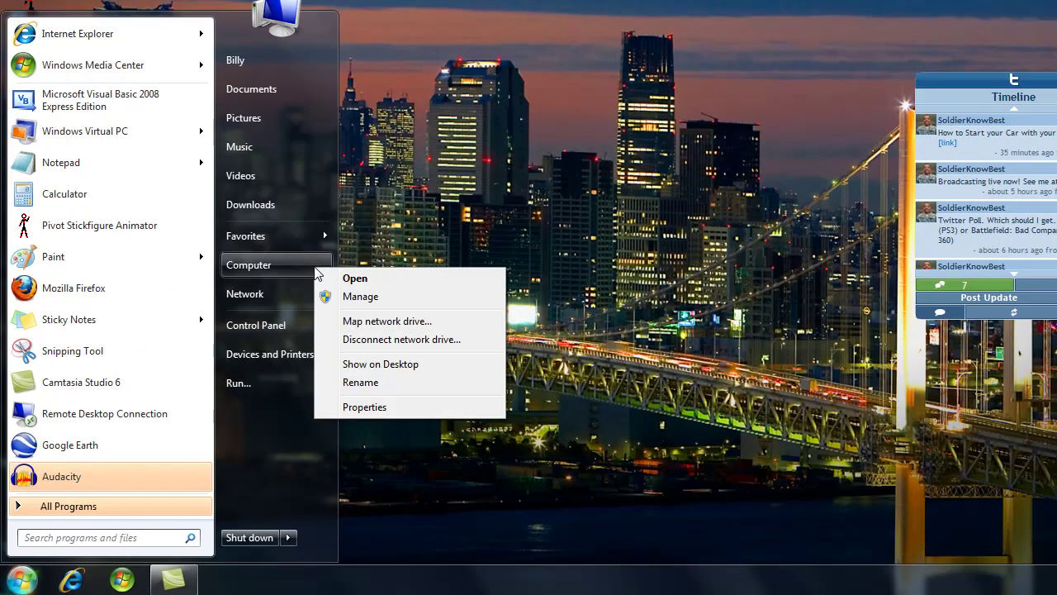
pyautogui.click(338, 281)
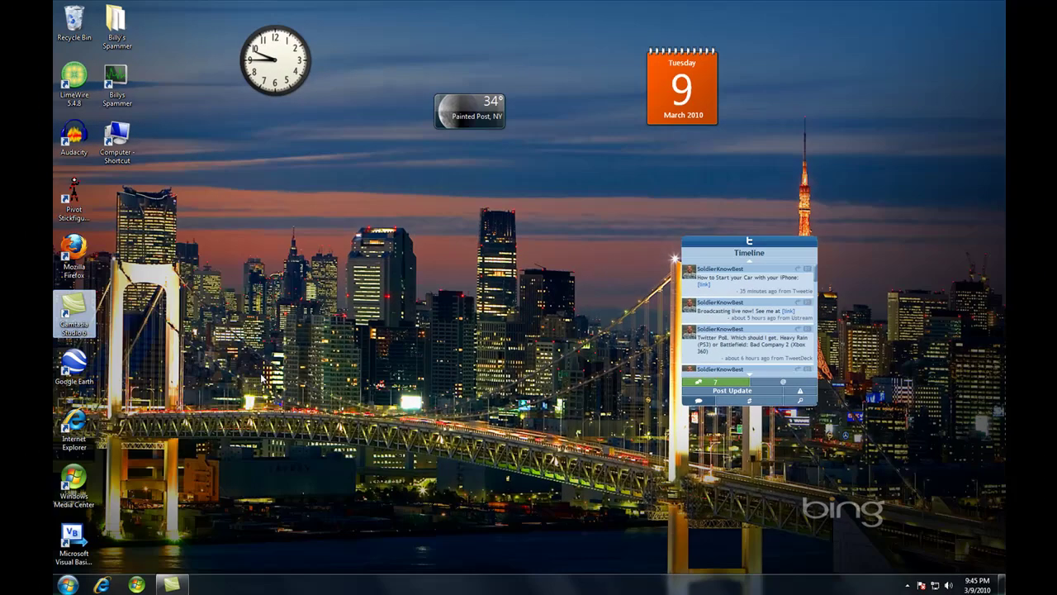
pyautogui.press('super')
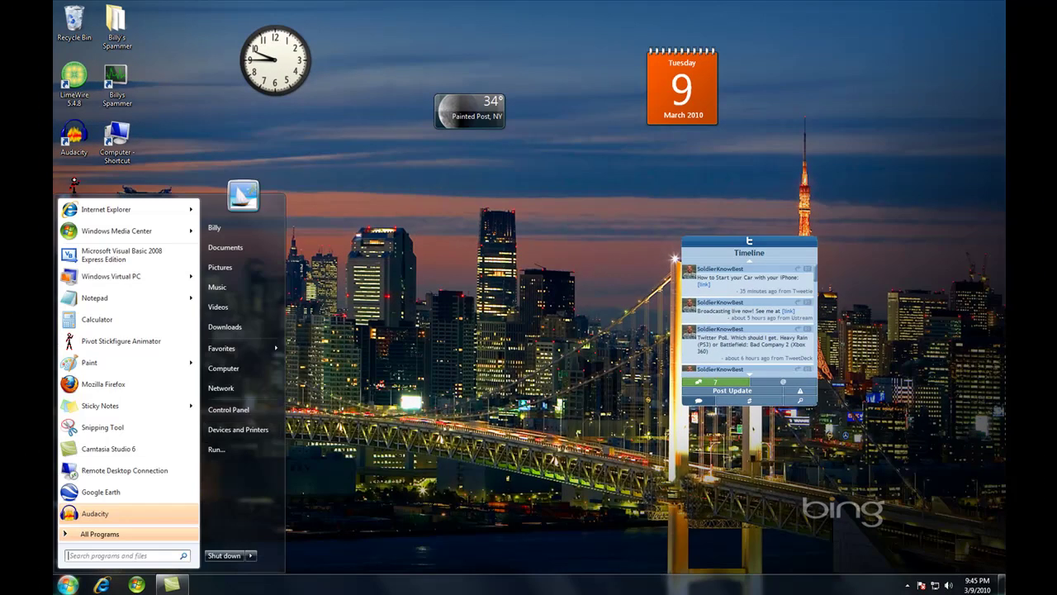
pyautogui.click(248, 374)
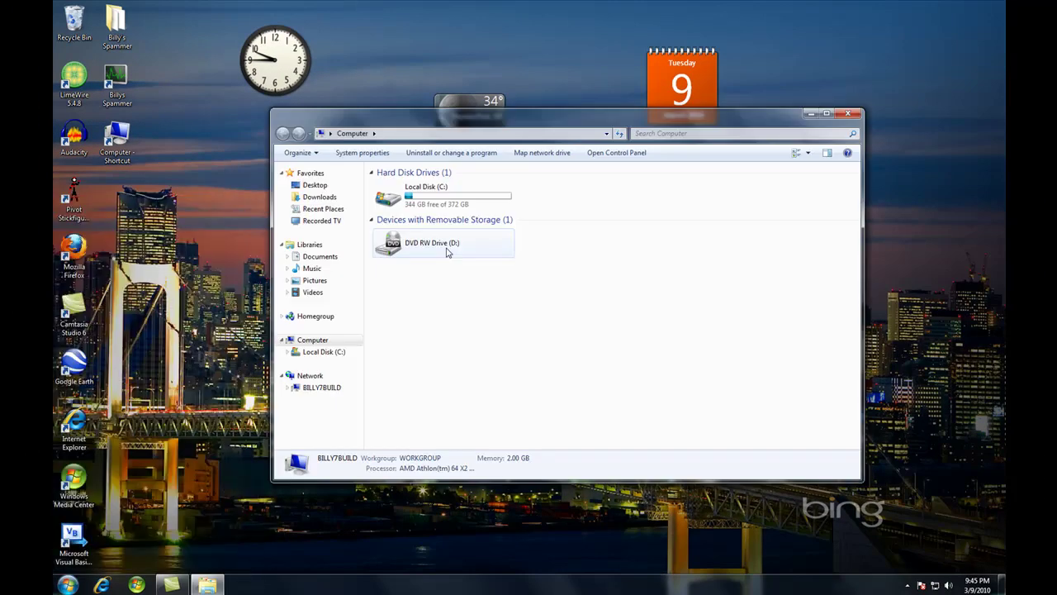
# Browse to the folder C:\Windows\Performance\WinSAT\DataStore.
pyautogui.doubleClick(429, 210)
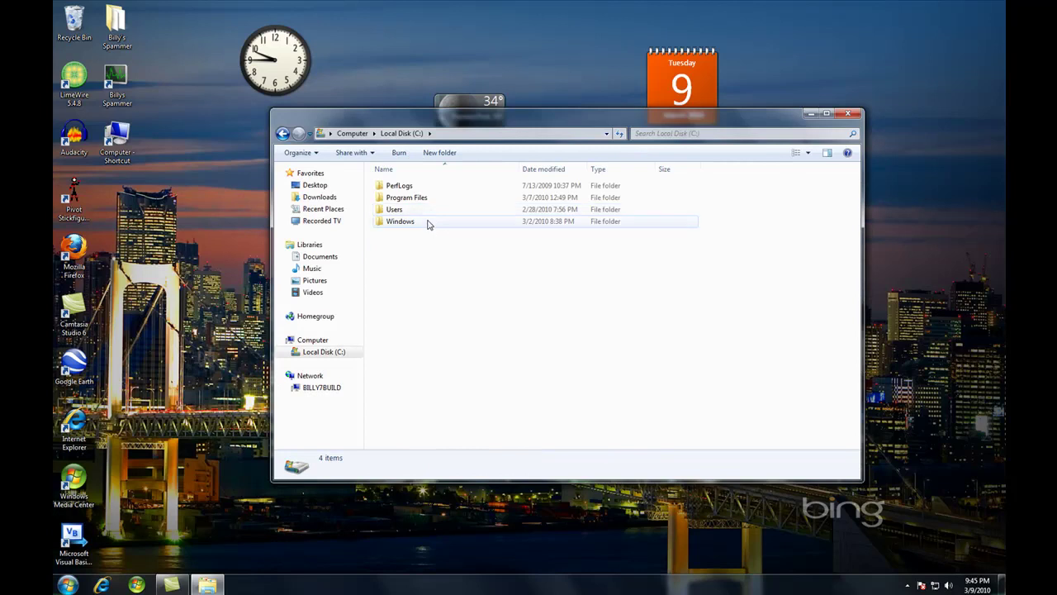
pyautogui.doubleClick(413, 224)
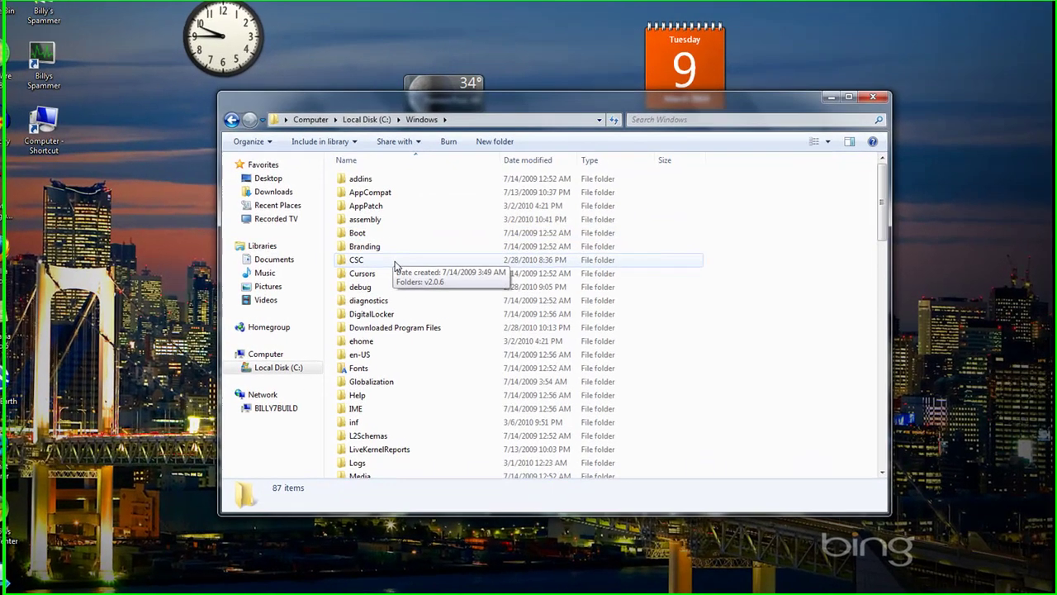
pyautogui.scroll(-1, 428, 300)
pyautogui.scroll(-4, 395, 309)
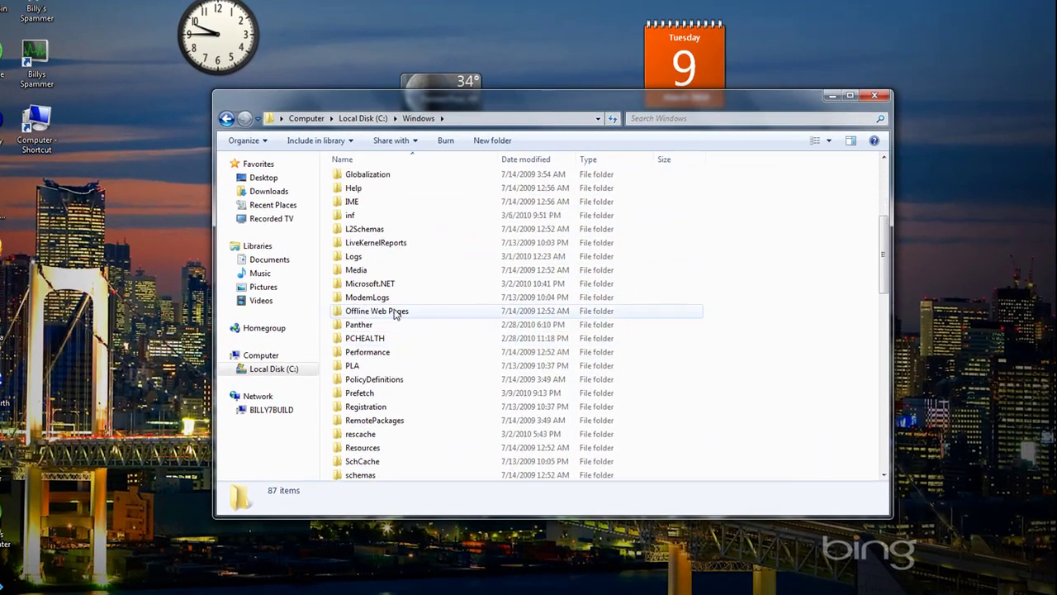
pyautogui.doubleClick(388, 357)
pyautogui.doubleClick(371, 180)
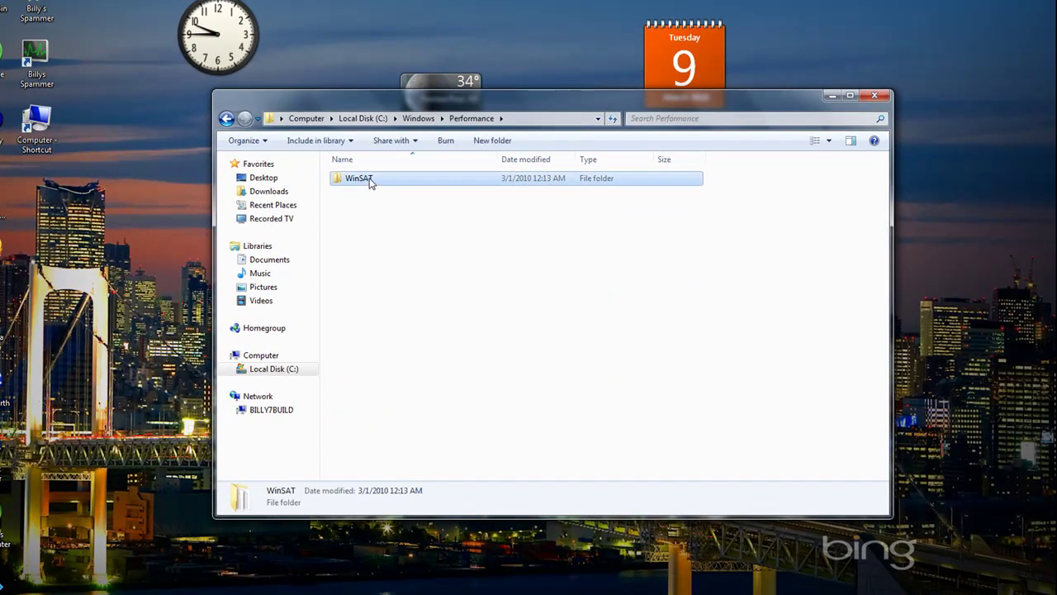
pyautogui.doubleClick(363, 179)
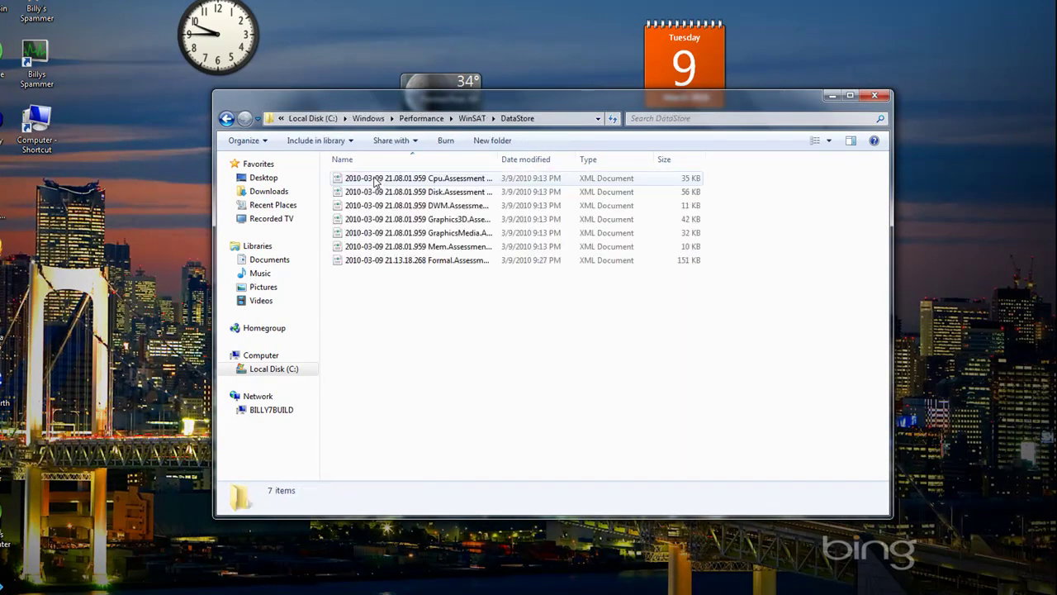
pyautogui.click(450, 265)
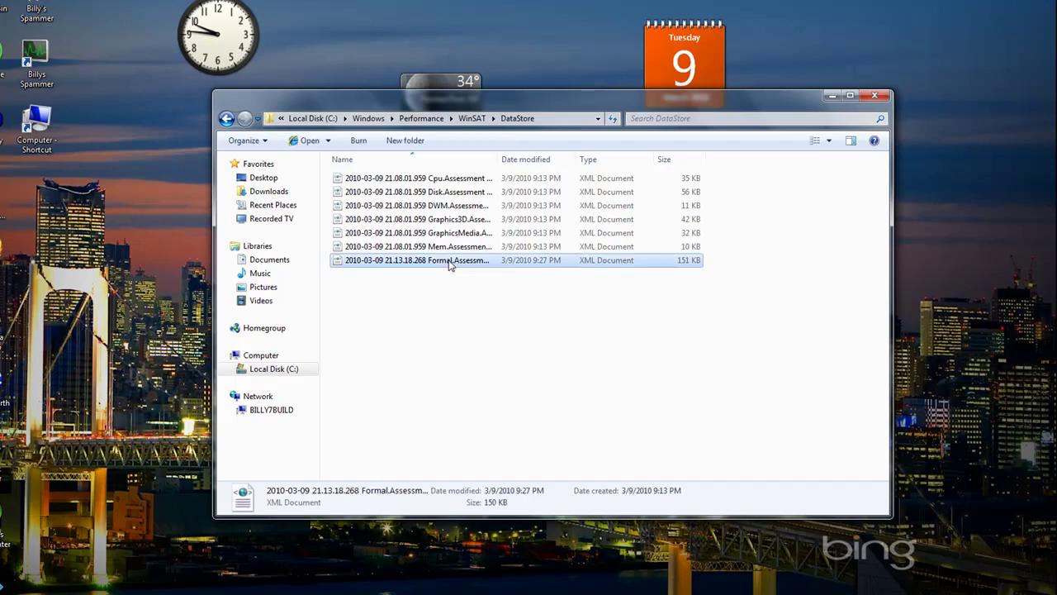
pyautogui.click(453, 285)
pyautogui.click(449, 265)
pyautogui.keyDown('ctrl'); pyautogui.click(417, 263); pyautogui.keyUp('ctrl')
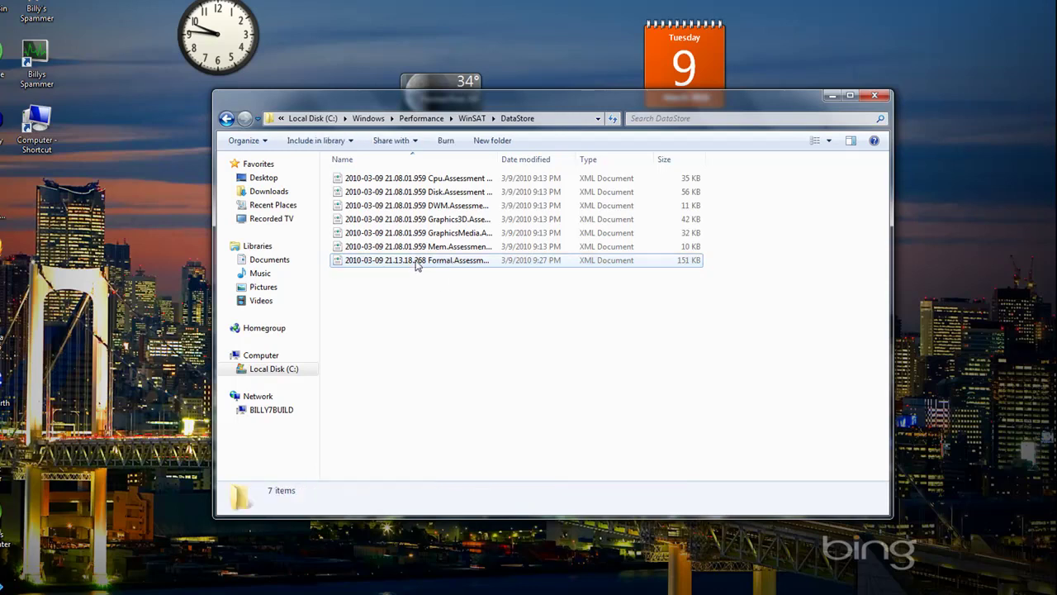
# Grant the Users group full control of the Formal.Assessment (Initial) XML file in its security properties, accepting the system-folder permission change.
pyautogui.rightClick(418, 262)
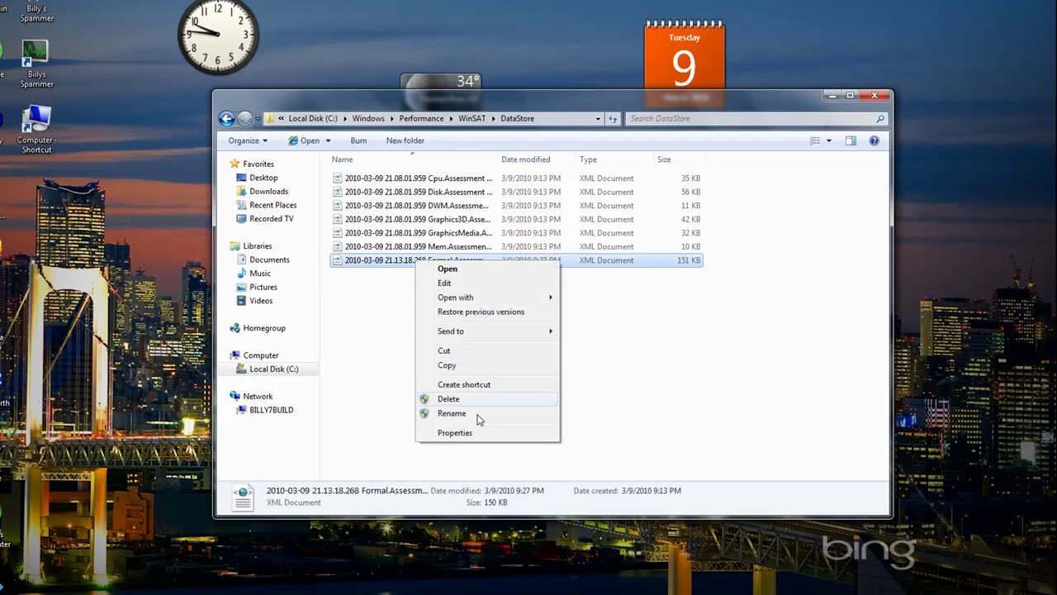
pyautogui.click(492, 436)
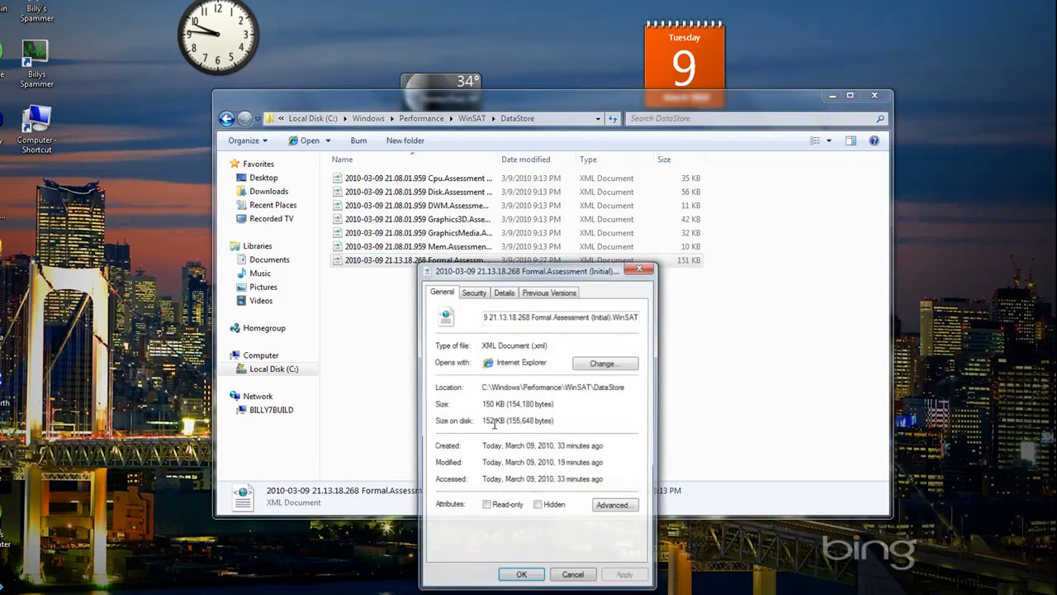
pyautogui.click(474, 293)
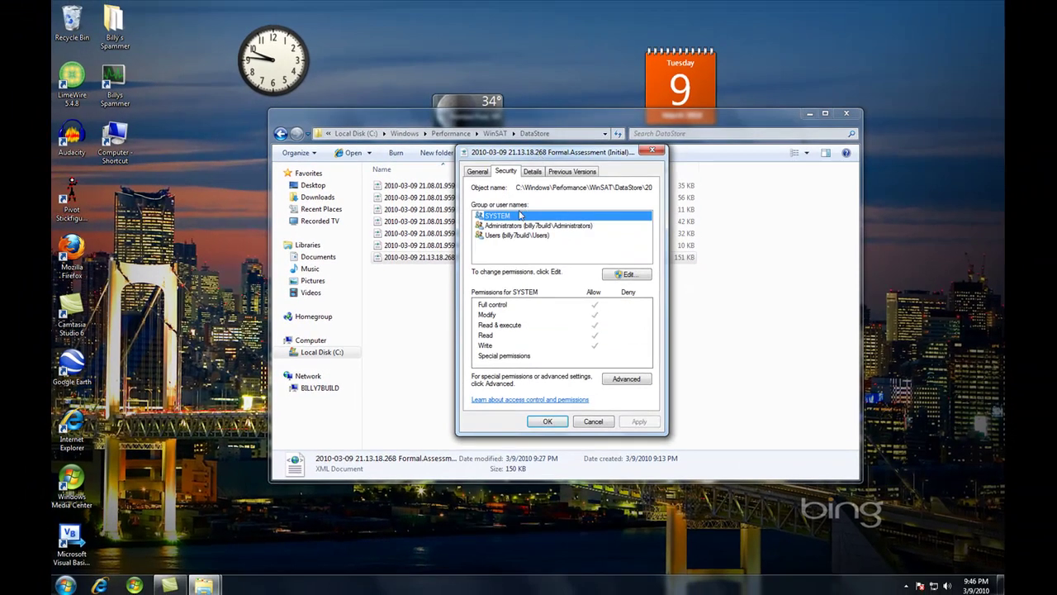
pyautogui.click(617, 277)
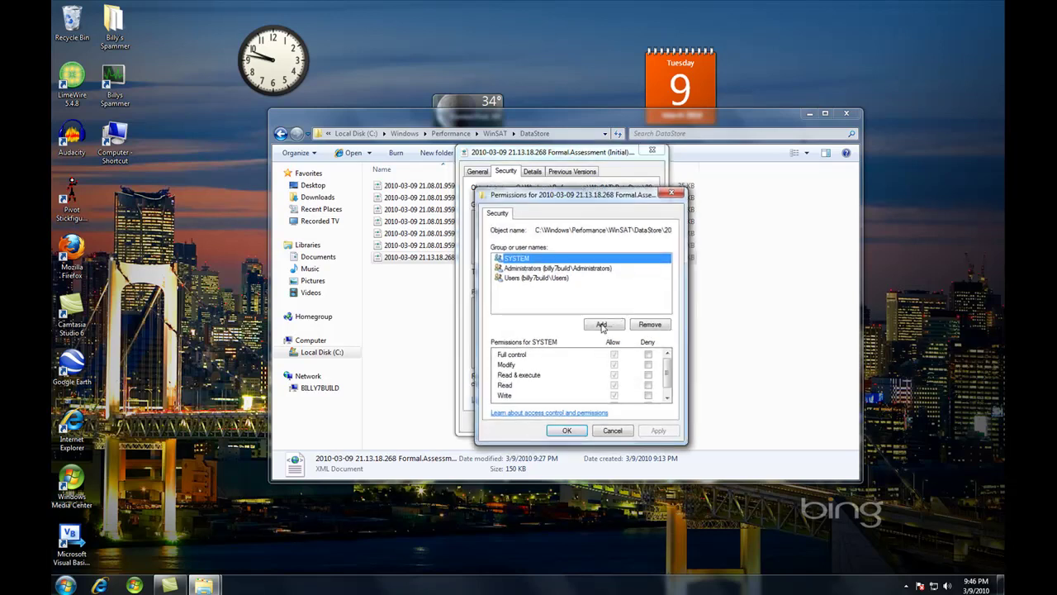
pyautogui.click(556, 279)
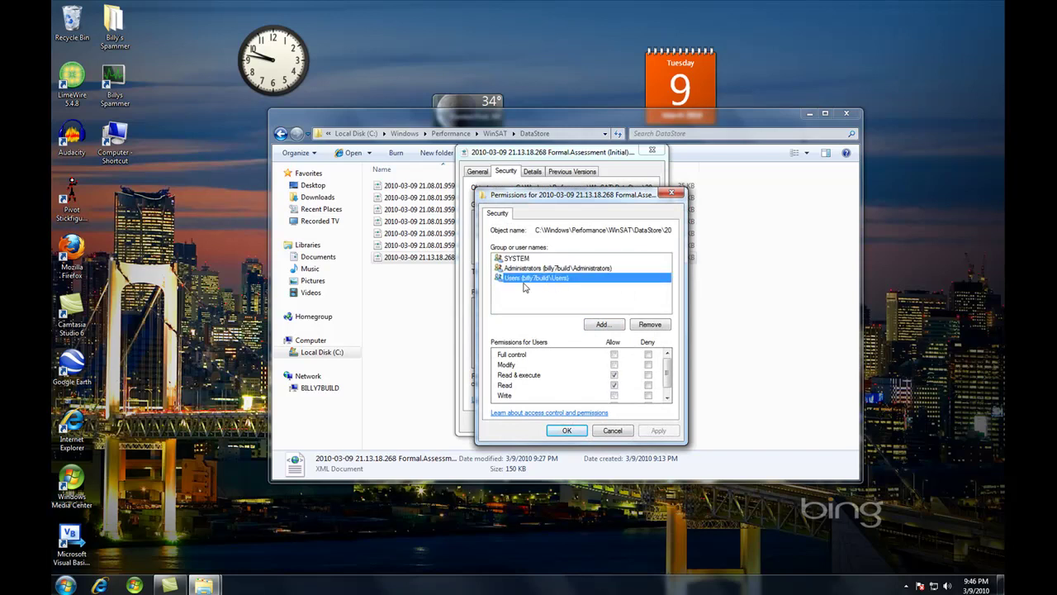
pyautogui.click(616, 355)
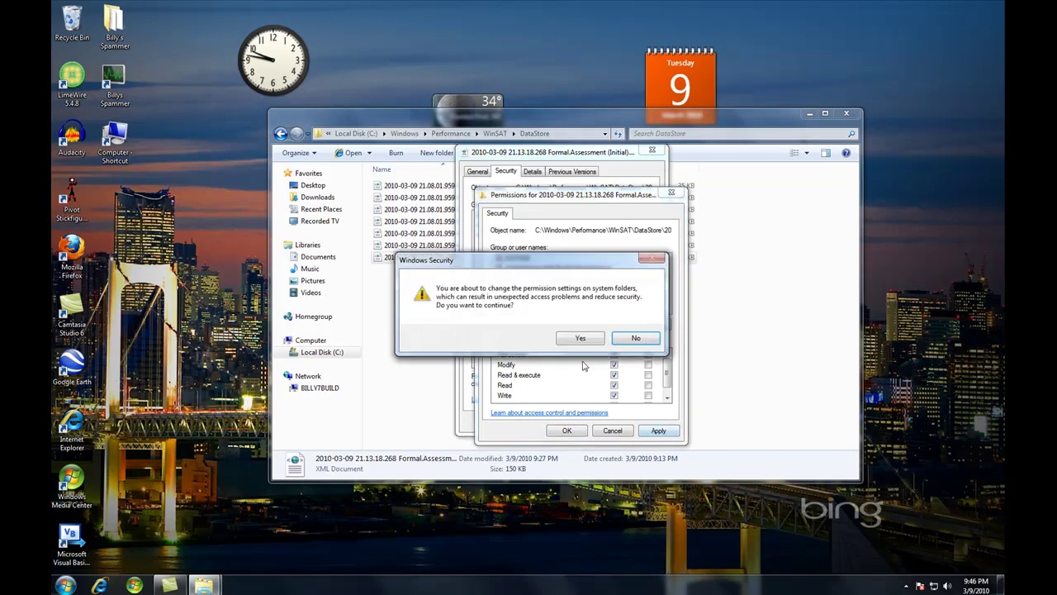
pyautogui.click(580, 338)
pyautogui.click(566, 429)
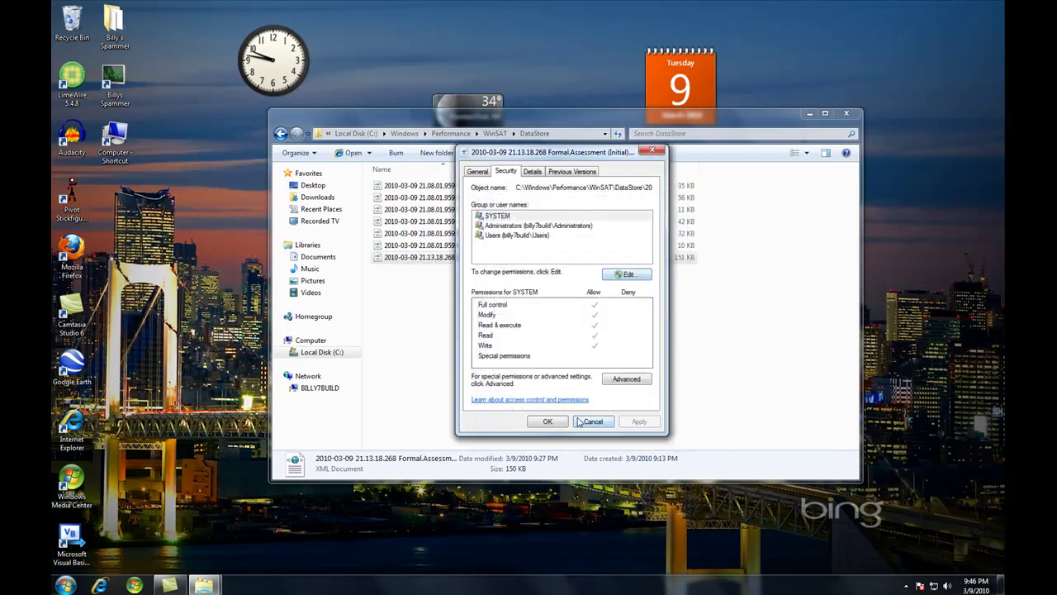
pyautogui.click(567, 423)
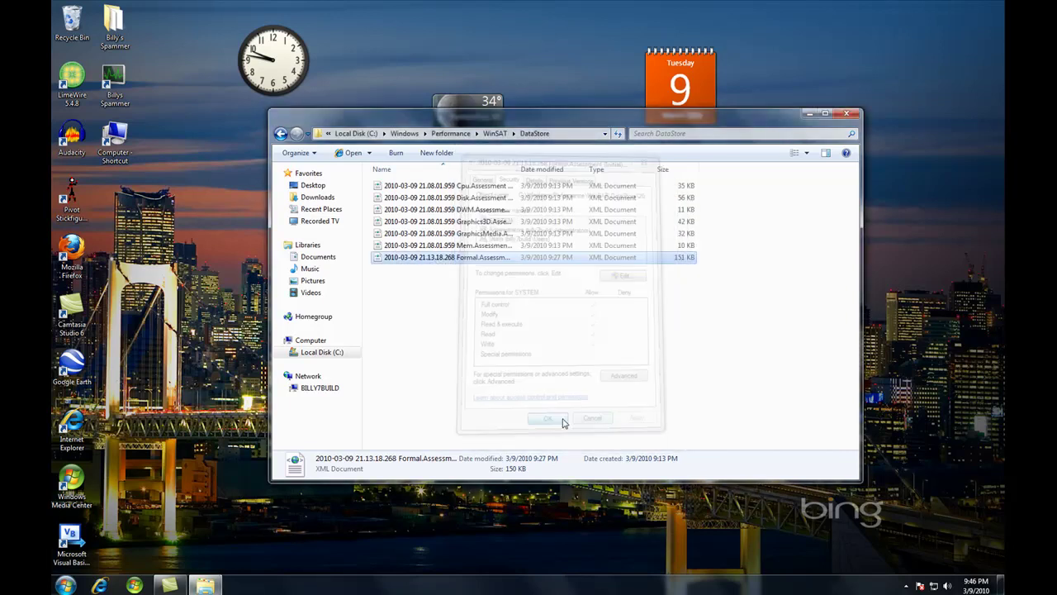
# Open the Formal.Assessment (Initial) file in WordPad and place the text cursor in the SystemScore value.
pyautogui.rightClick(477, 263)
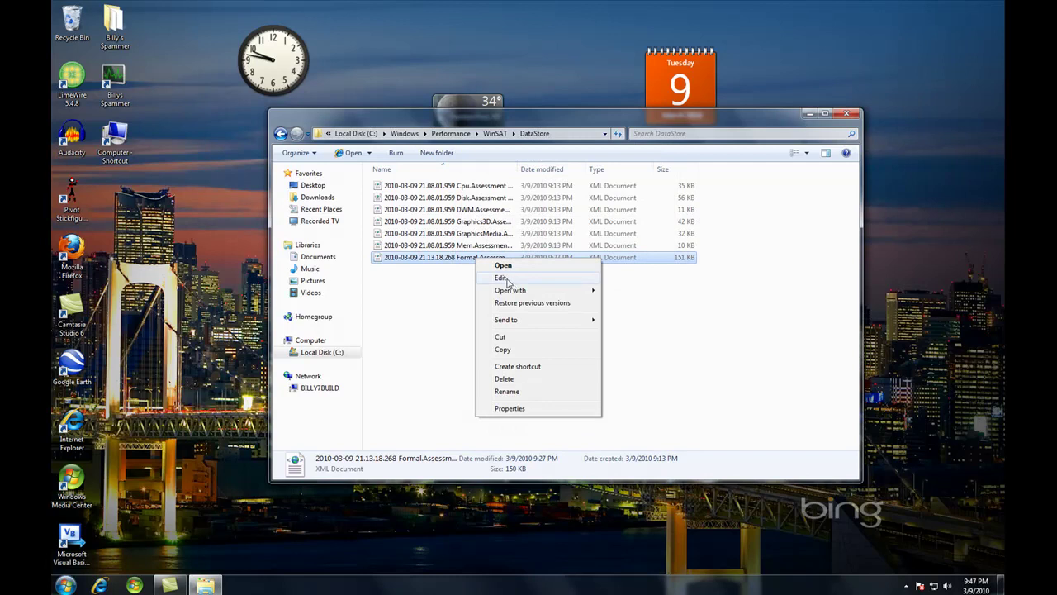
pyautogui.moveTo(512, 292)
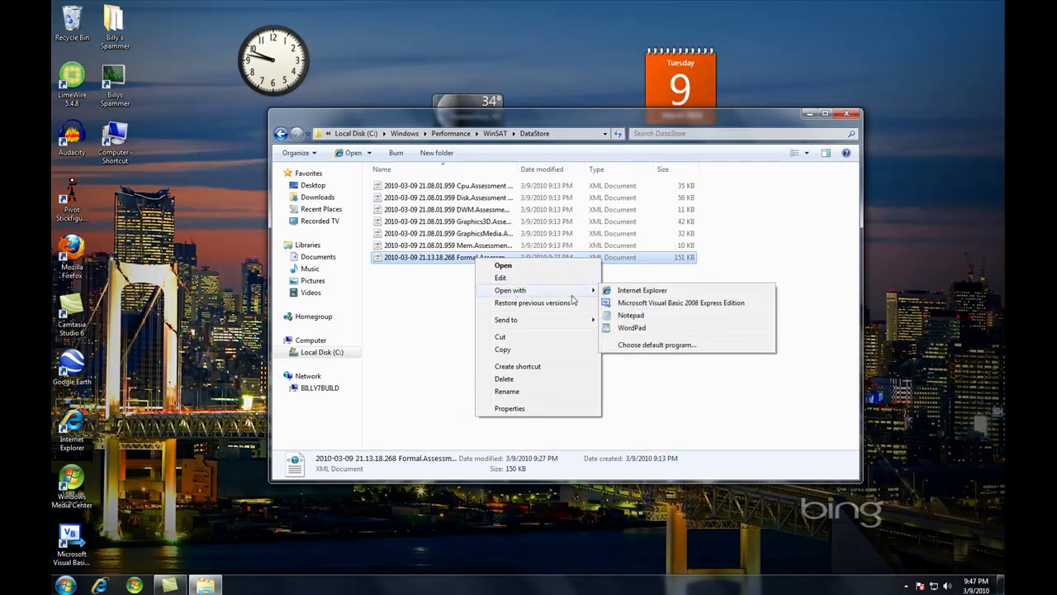
pyautogui.click(655, 328)
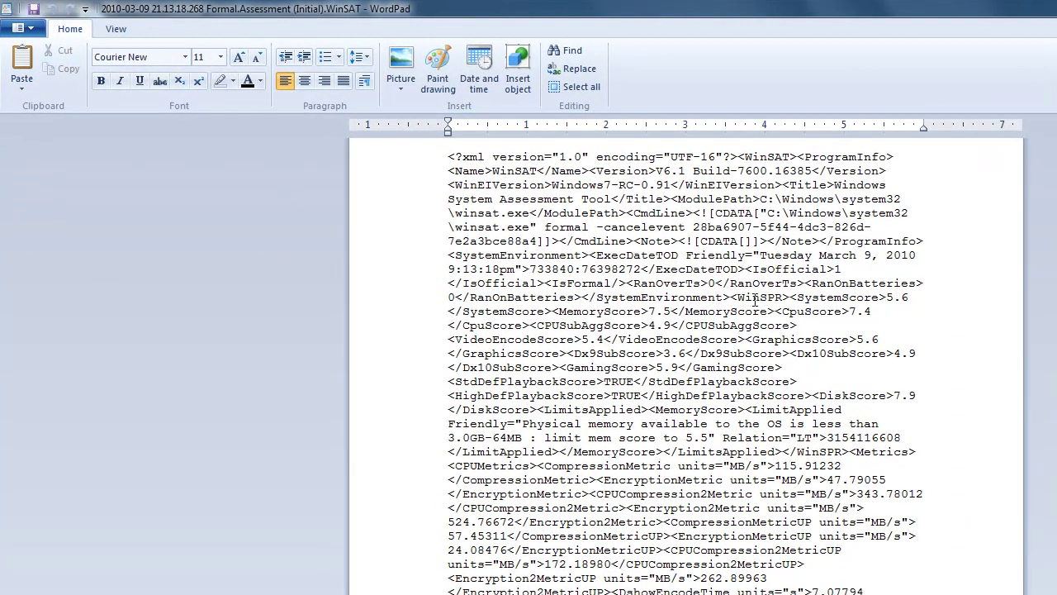
pyautogui.moveTo(764, 299); pyautogui.dragTo(857, 310)
pyautogui.click(882, 299)
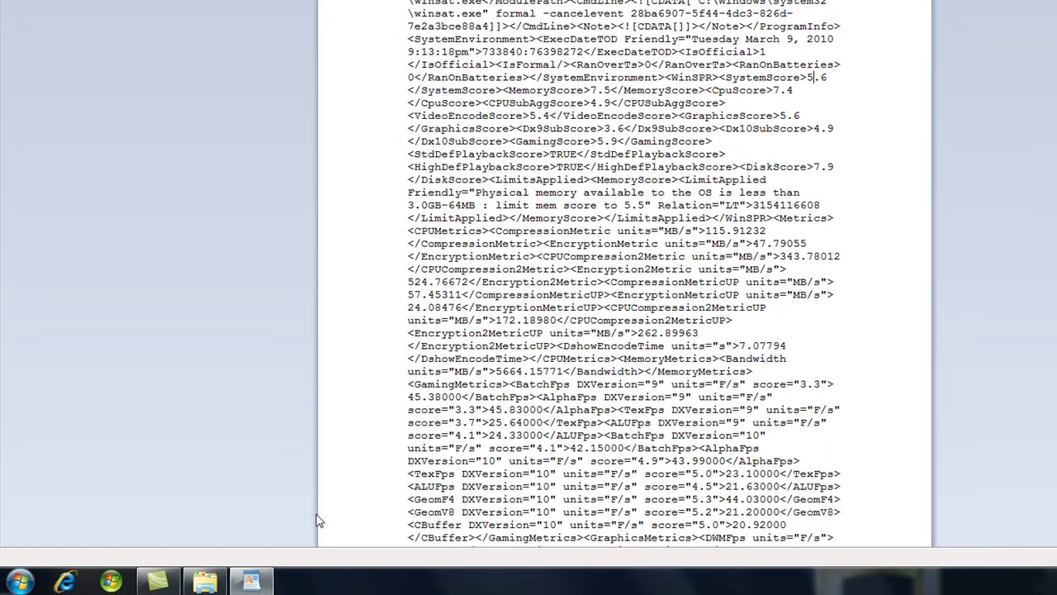
# Bring up the computer's Windows Experience Index scores in a restored-size window over the WordPad document.
pyautogui.click(20, 581)
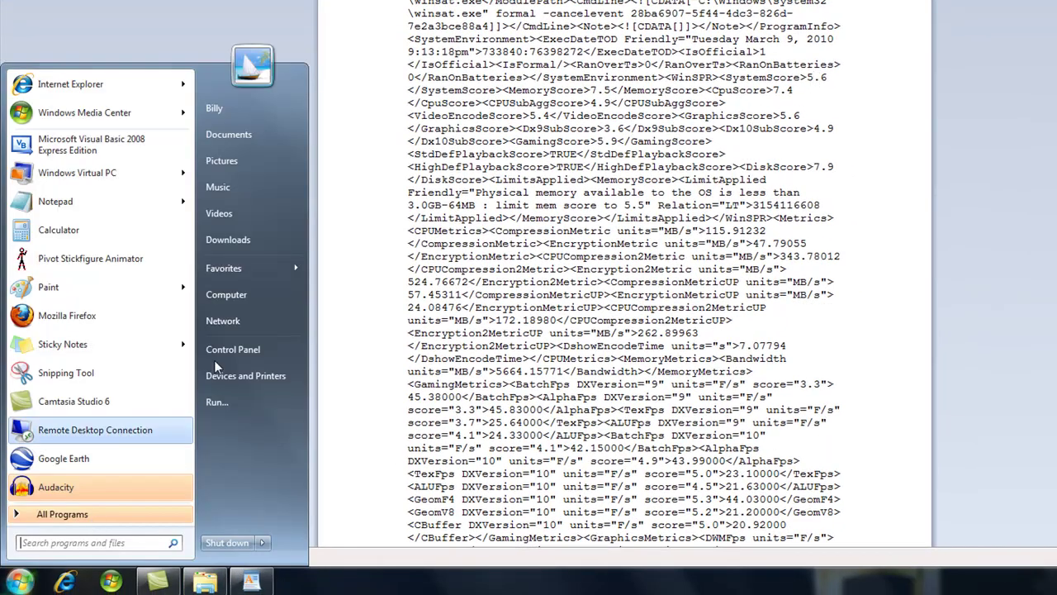
pyautogui.rightClick(247, 299)
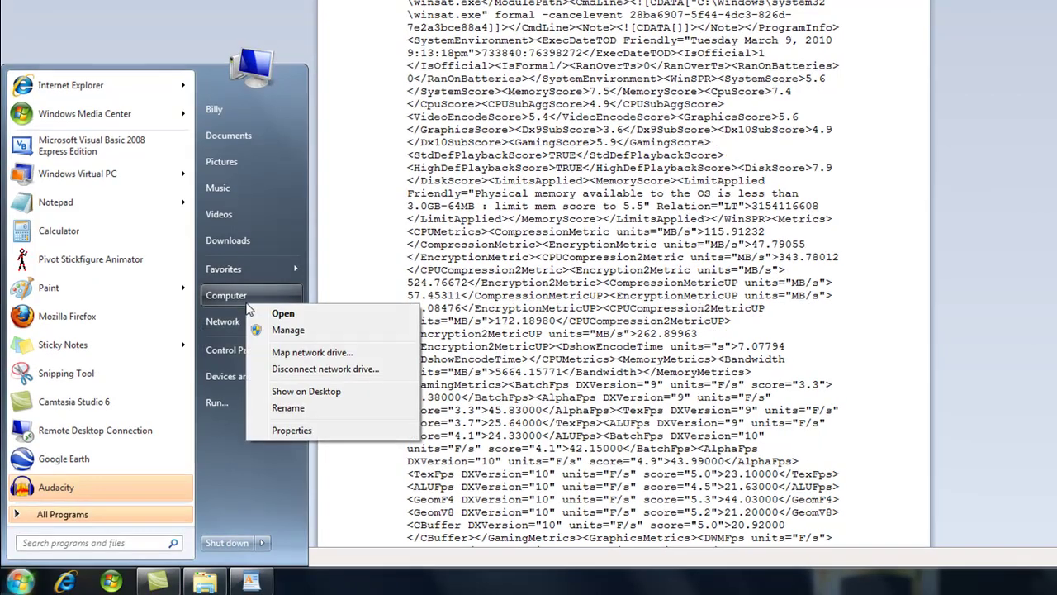
pyautogui.click(281, 452)
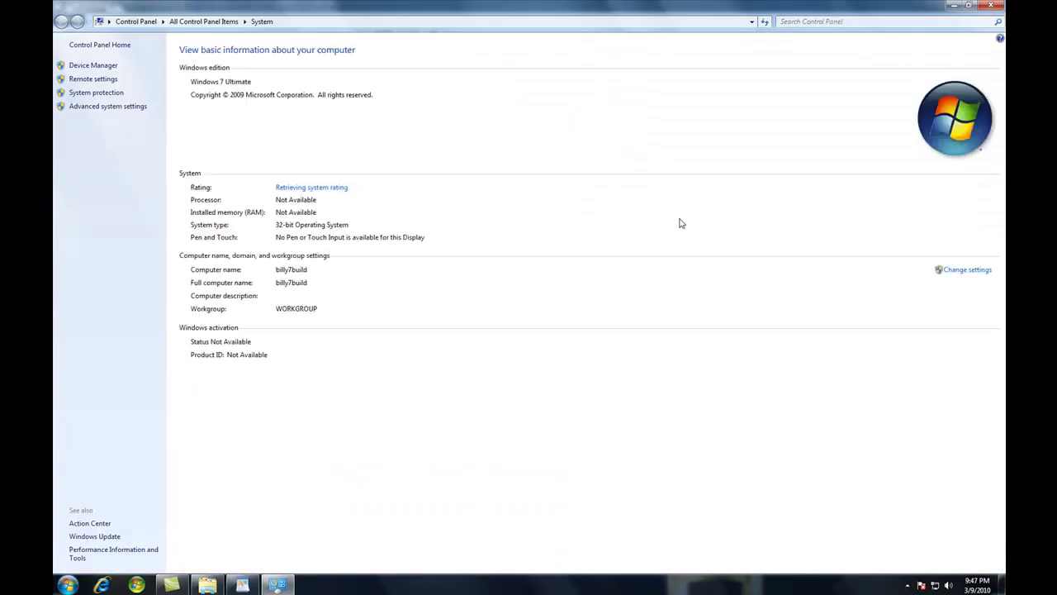
pyautogui.click(968, 5)
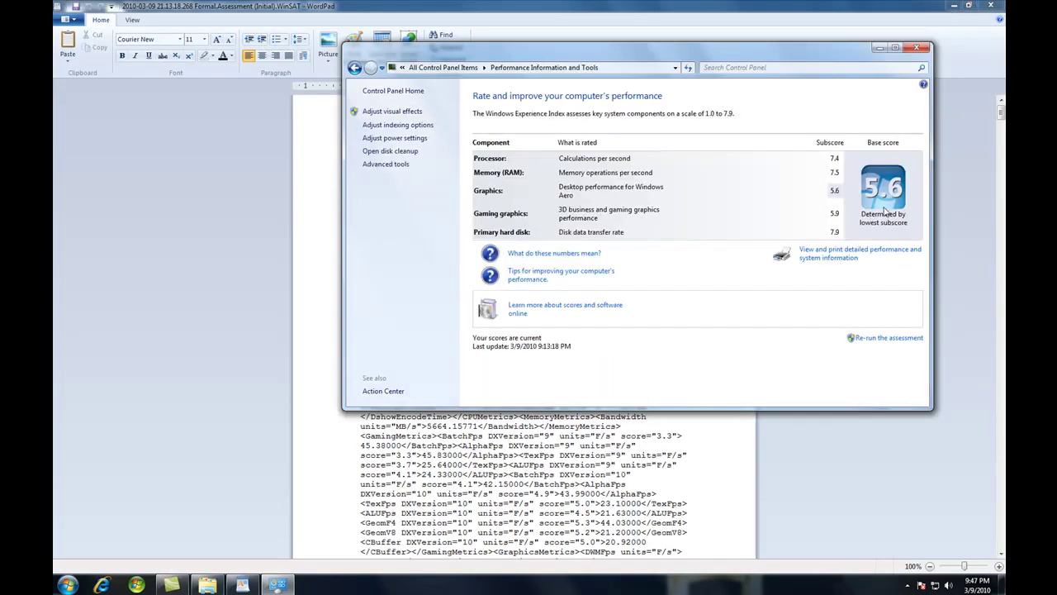
# Save the SystemScore value as 7.1 in the WordPad file and refresh the Performance Information and Tools window.
pyautogui.click(866, 11)
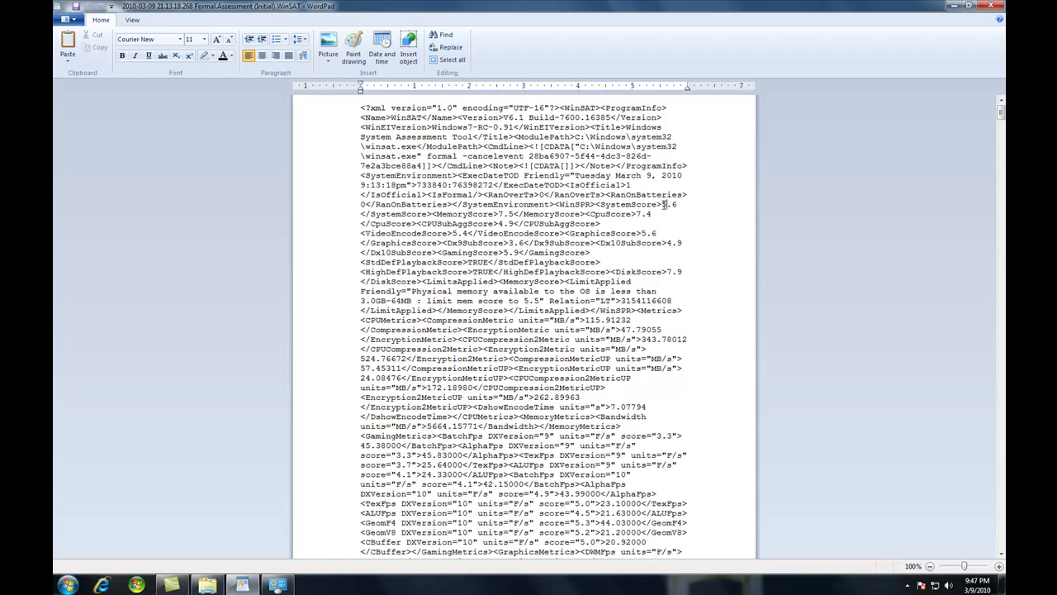
pyautogui.click(678, 205)
pyautogui.scroll(-3, 164, 382)
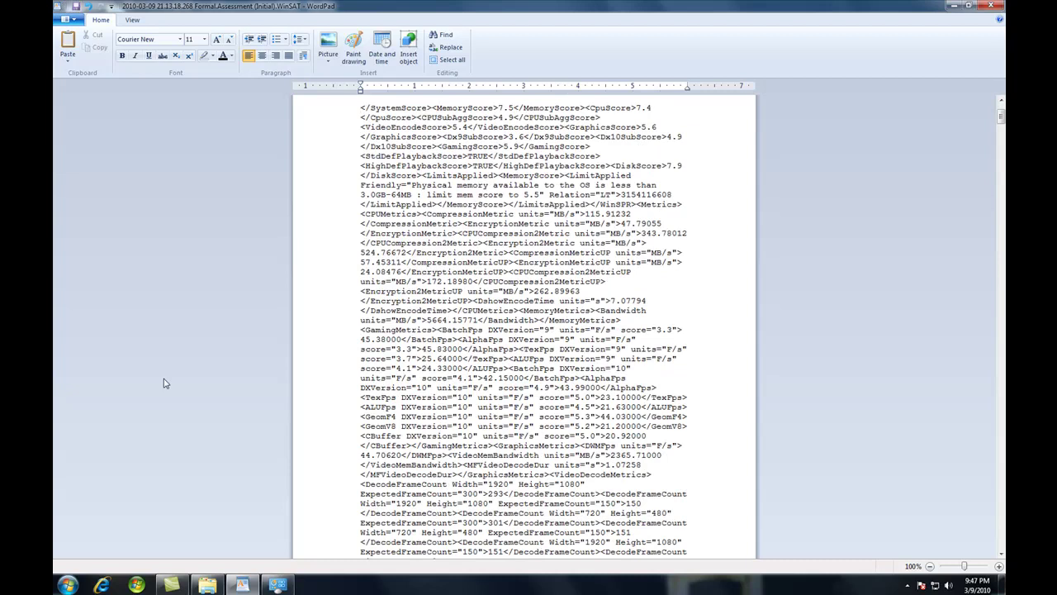
pyautogui.click(276, 586)
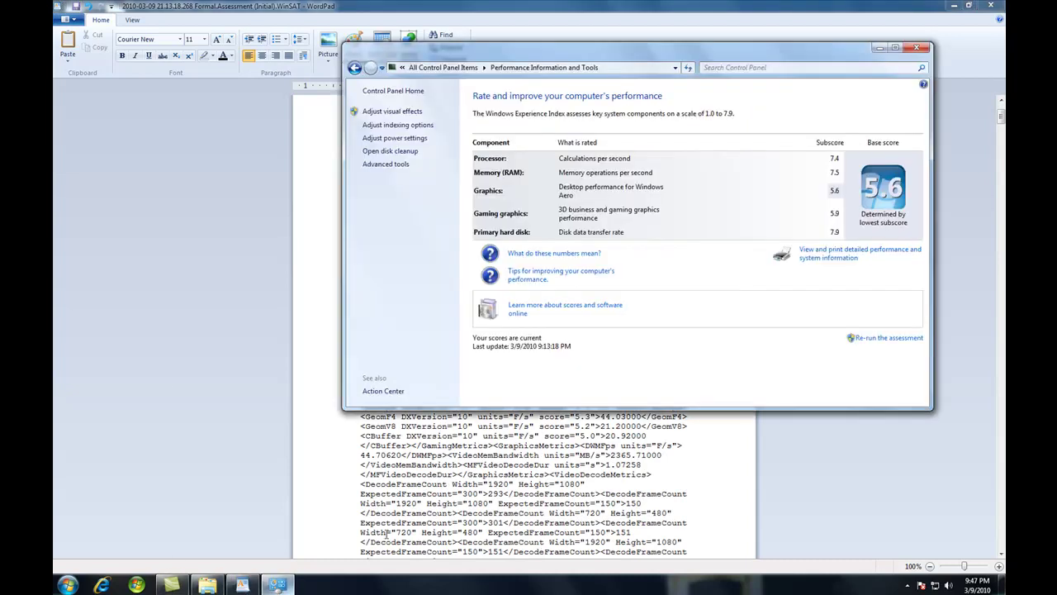
pyautogui.click(692, 66)
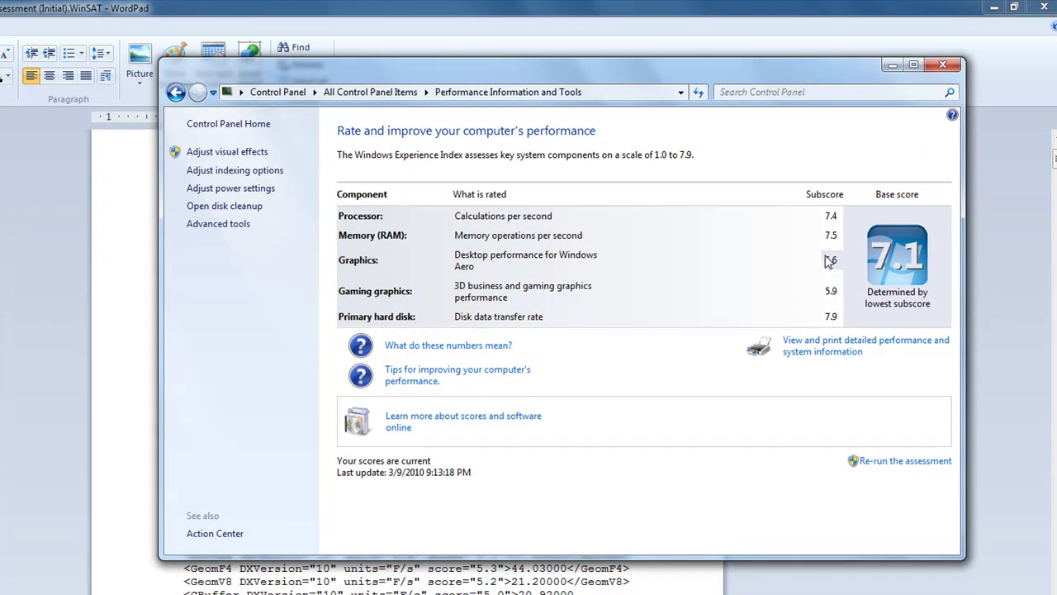
# Set CpuScore to 7.9, GraphicsScore to 7.6 and Dx10SubScore to 7.9 in the assessment file in WordPad.
pyautogui.click(946, 70)
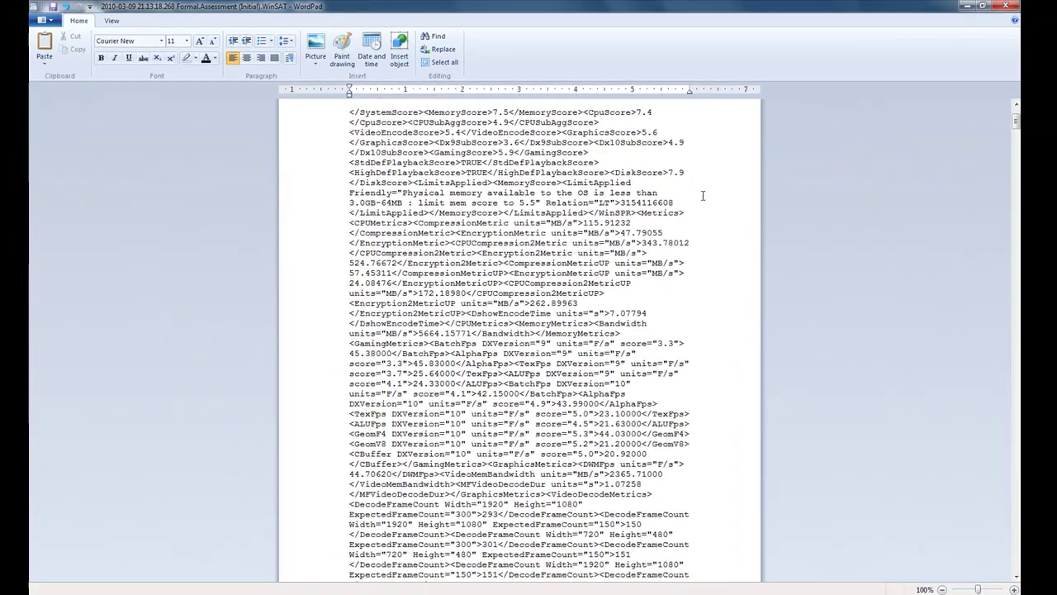
pyautogui.scroll(3, 699, 179)
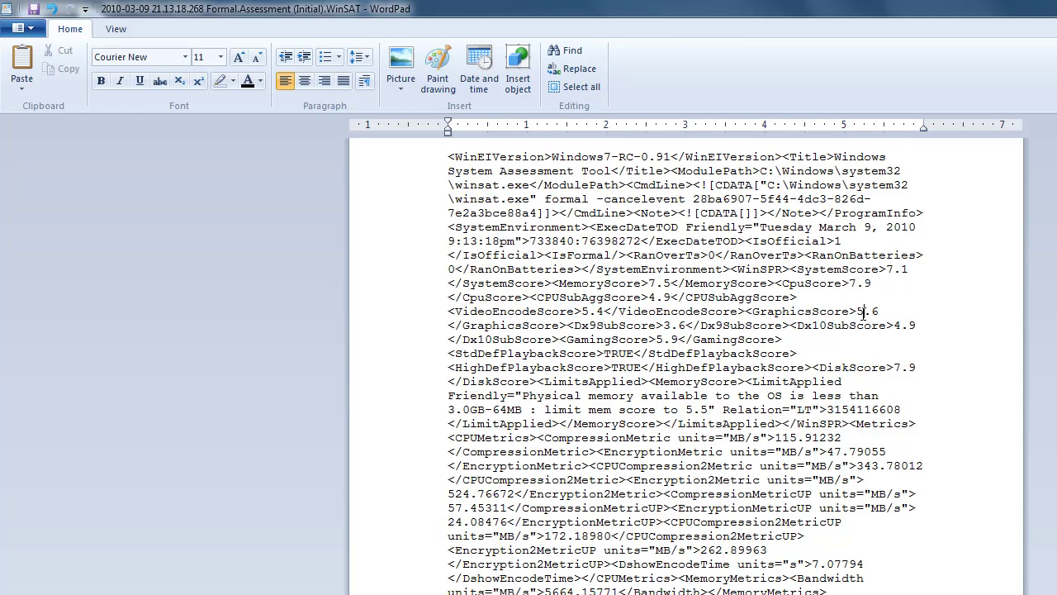
pyautogui.click(864, 311)
pyautogui.press('BackSpace')
pyautogui.write('7')
pyautogui.press('BackSpace')
pyautogui.write('7')
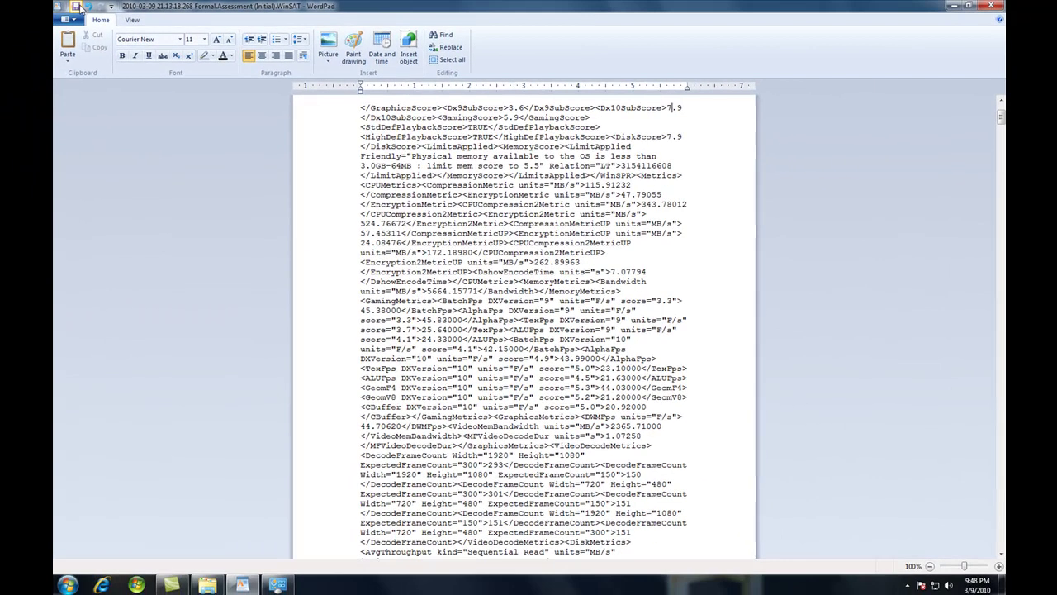
# Save the edited assessment file and refresh the scores in the Performance Information and Tools window.
pyautogui.click(76, 7)
pyautogui.click(277, 585)
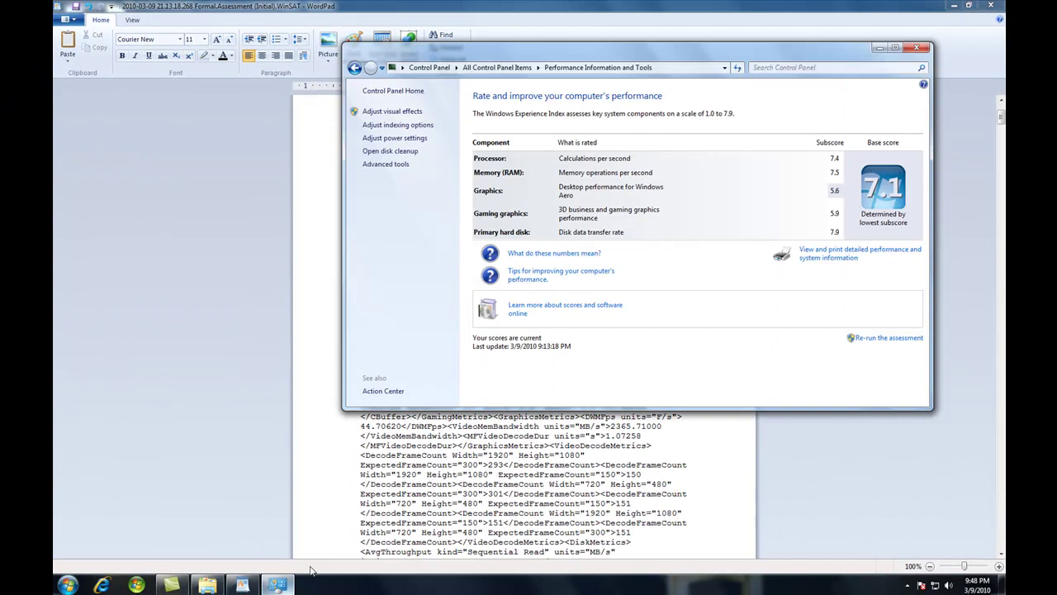
pyautogui.click(738, 68)
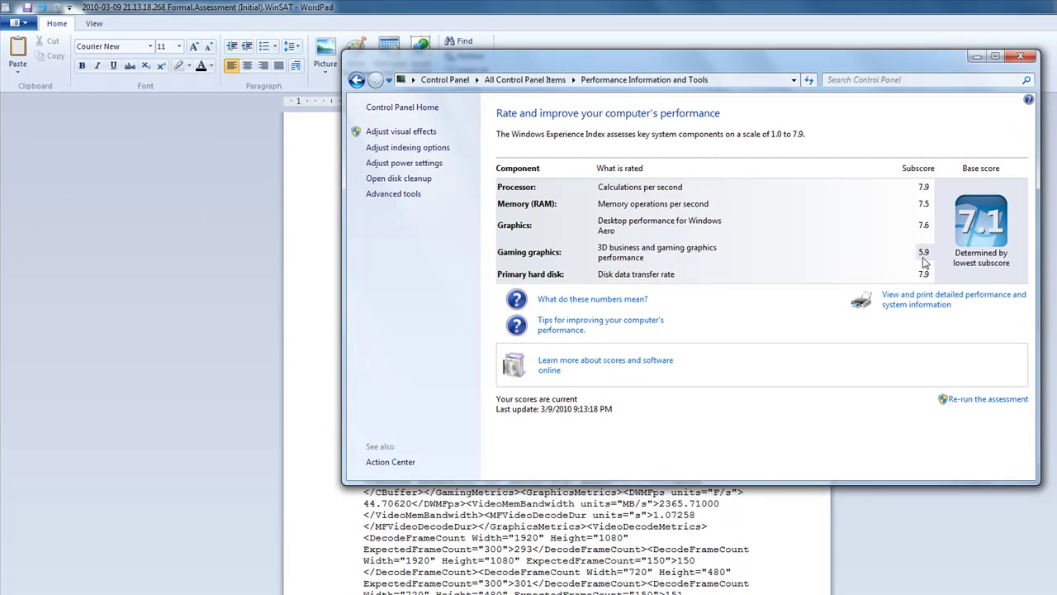
# Set the GamingScore value to 7.1 in the assessment file in WordPad and save it.
pyautogui.click(793, 12)
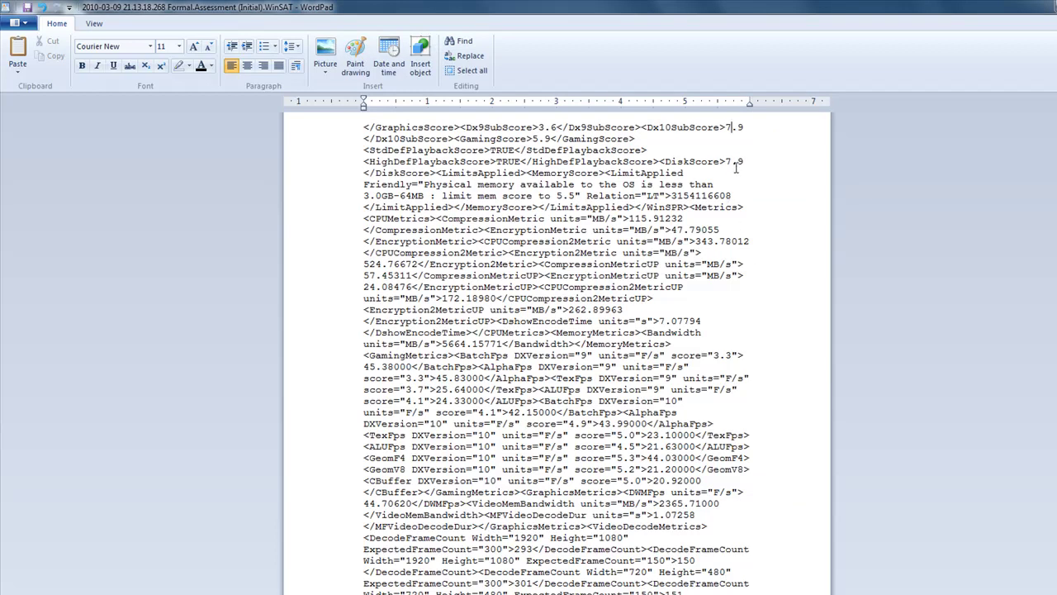
pyautogui.scroll(3, 620, 211)
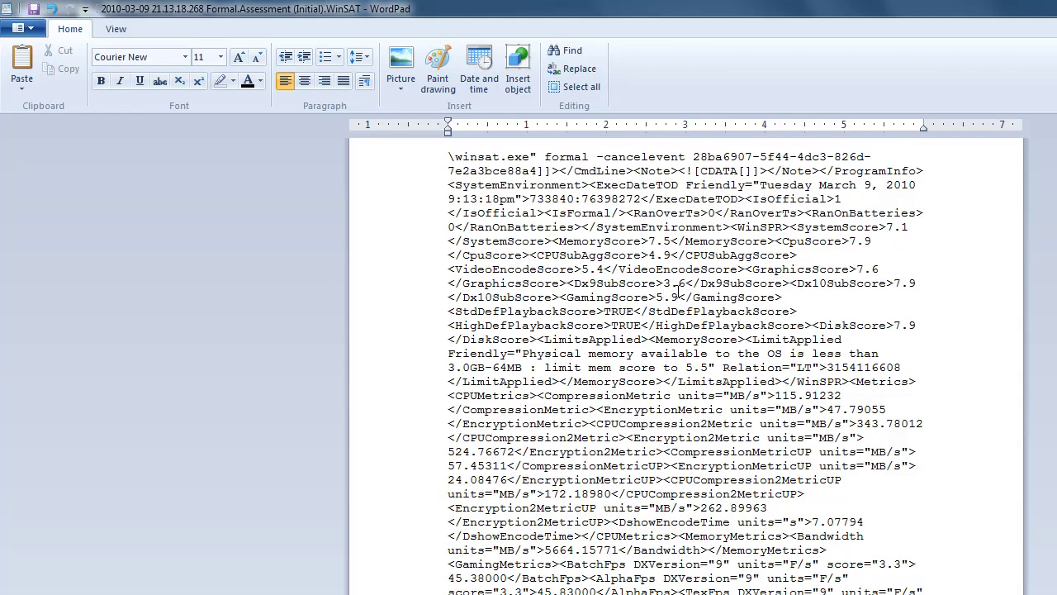
pyautogui.press('BackSpace')
pyautogui.write('7')
pyautogui.press('Delete')
pyautogui.write('1')
pyautogui.scroll(-5, 33, 15)
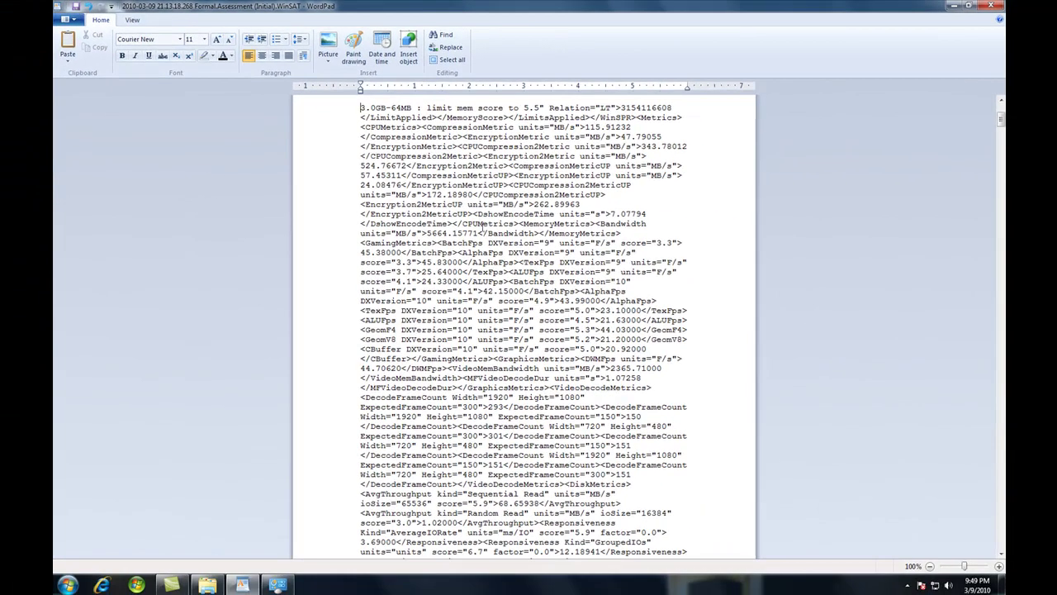
# Refresh and close the Performance Information and Tools window with WordPad minimized, and close the WordPad document.
pyautogui.click(954, 6)
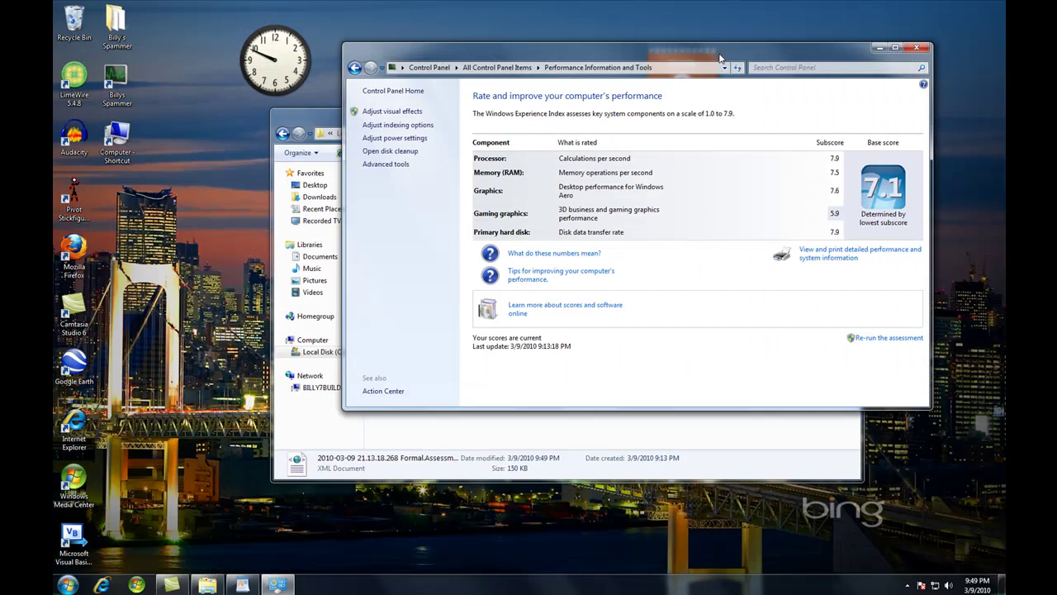
pyautogui.moveTo(719, 60); pyautogui.dragTo(572, 121)
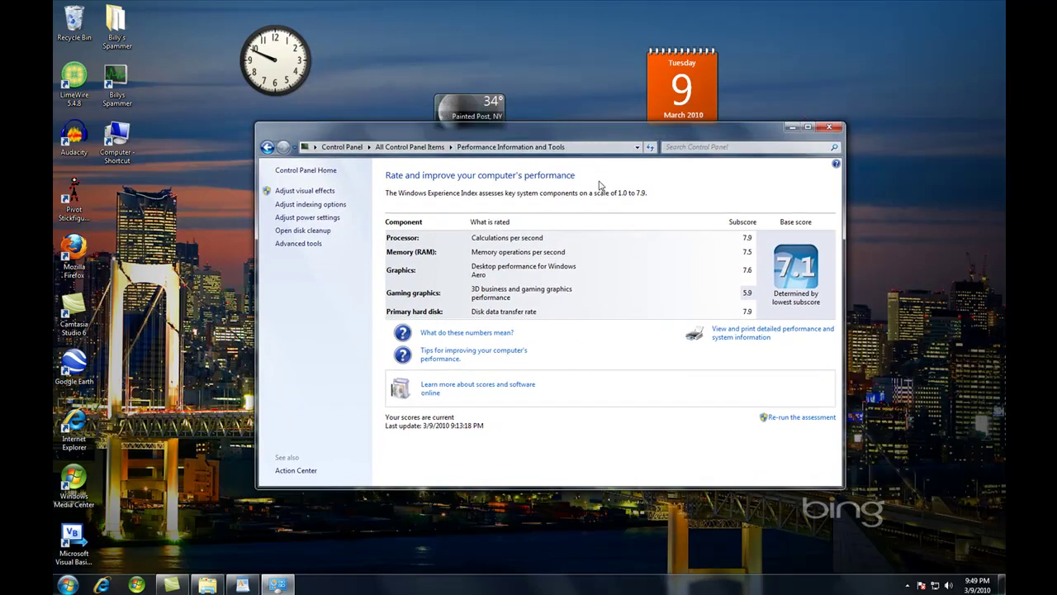
pyautogui.click(651, 147)
pyautogui.click(830, 127)
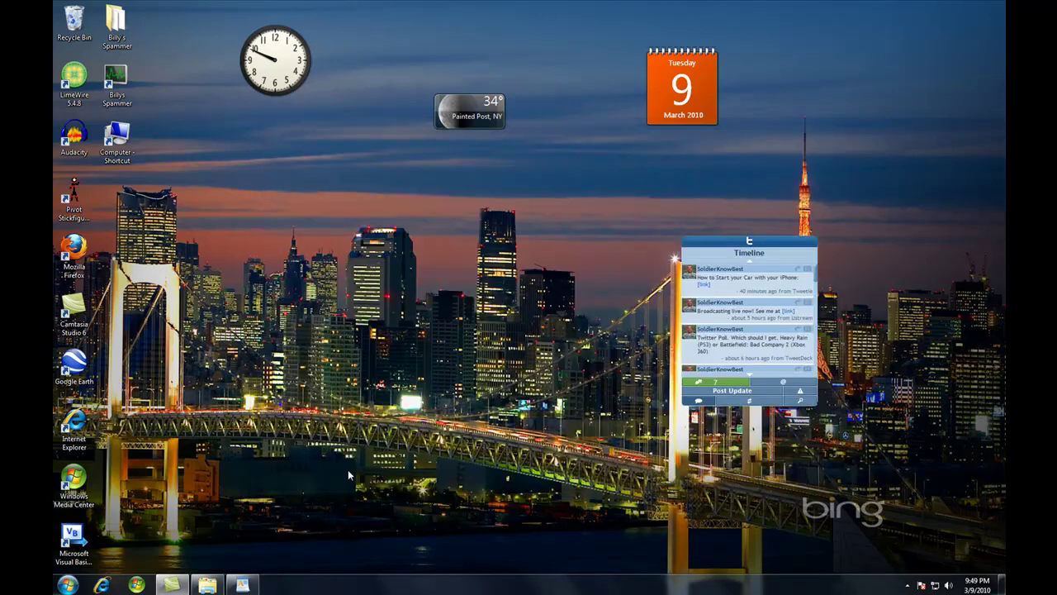
pyautogui.click(243, 586)
pyautogui.click(988, 7)
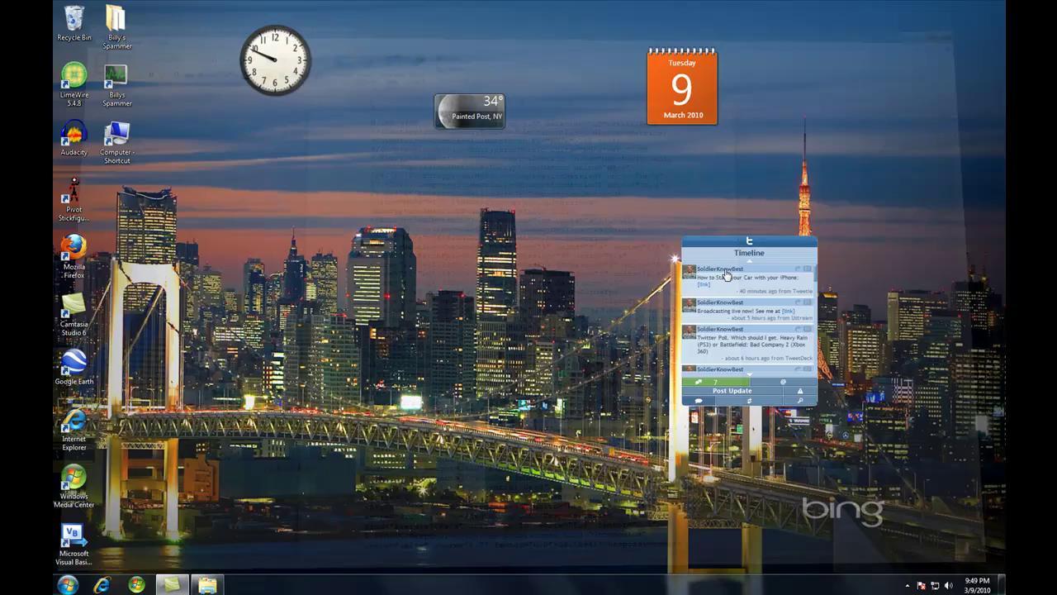
# Examine the Windows Experience Index subscores from the computer's System properties and close the window.
pyautogui.click(68, 584)
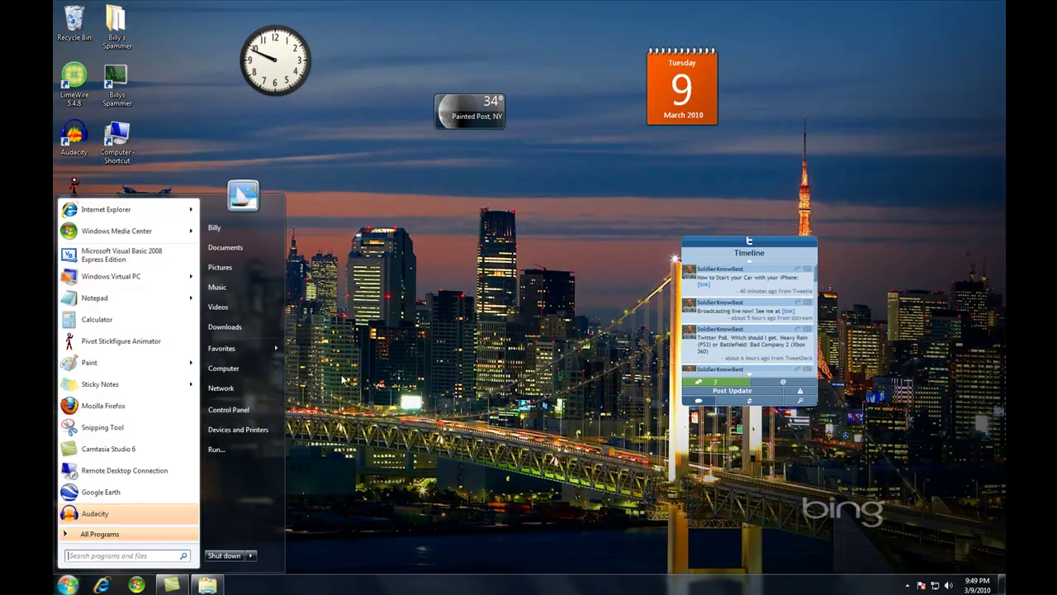
pyautogui.rightClick(239, 372)
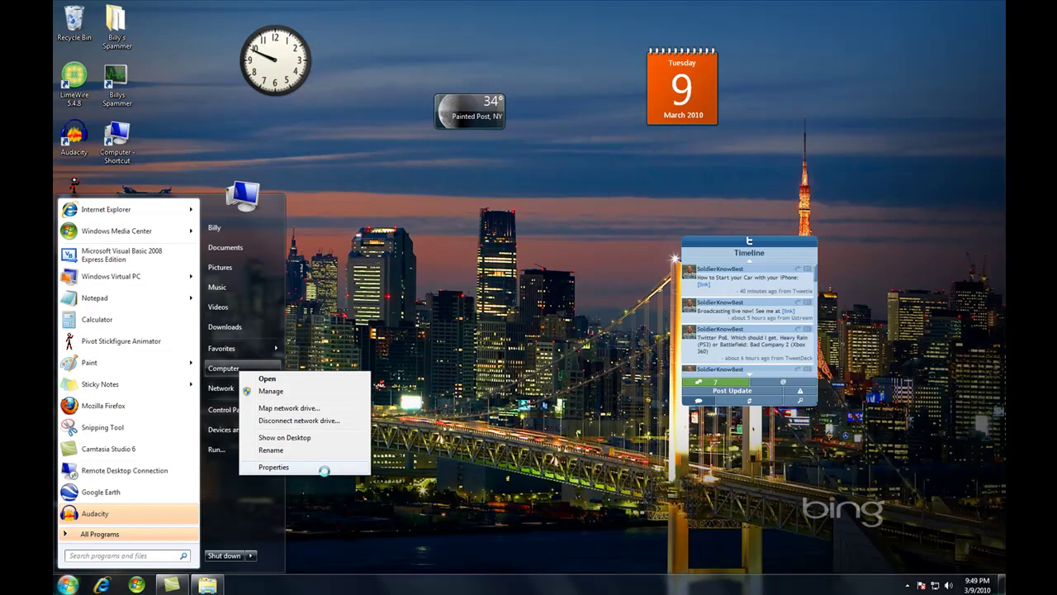
pyautogui.click(324, 469)
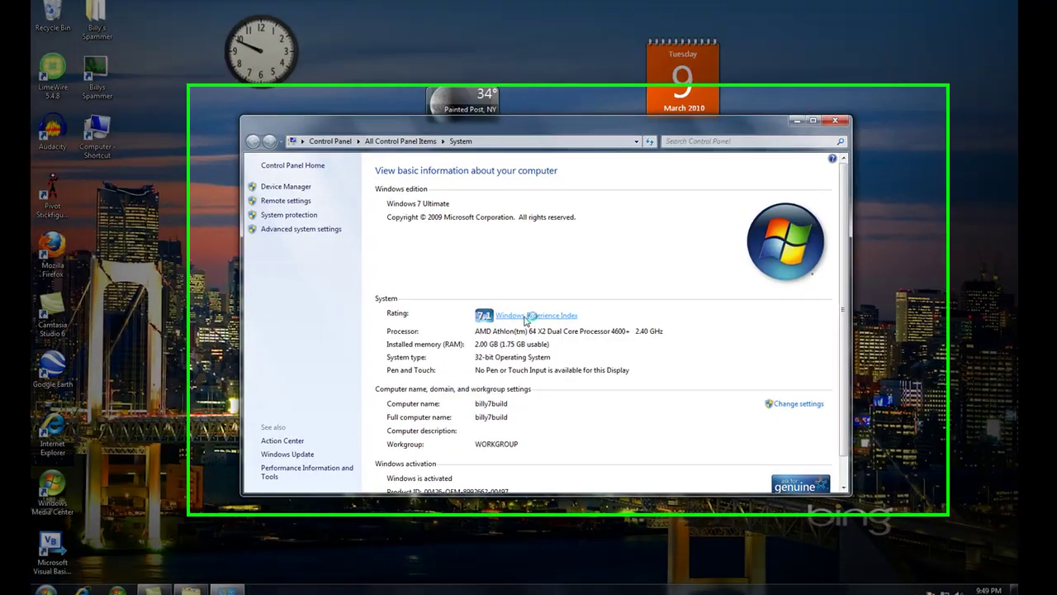
pyautogui.click(531, 314)
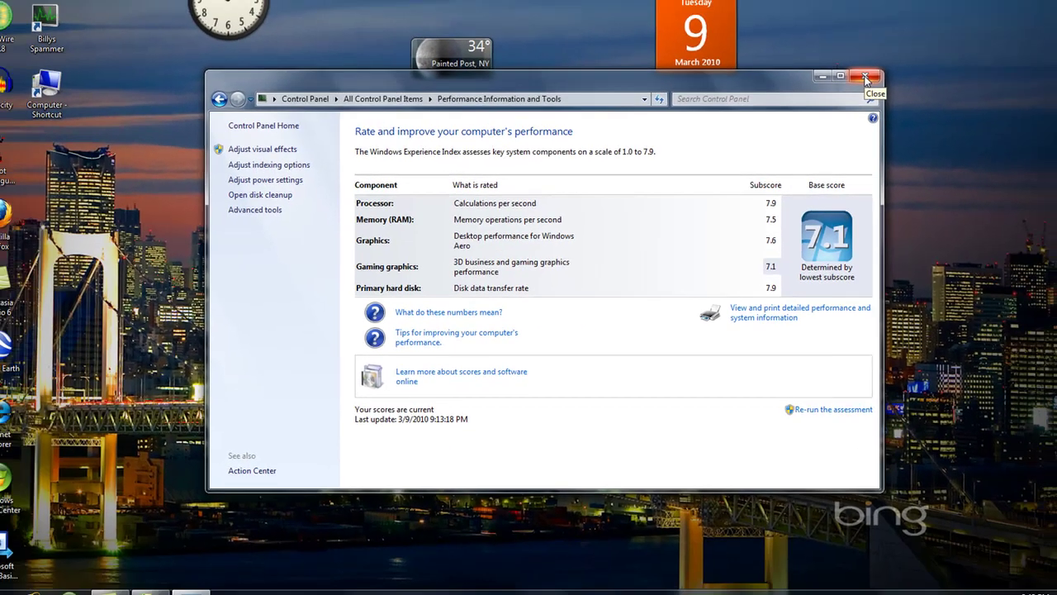
pyautogui.click(903, 47)
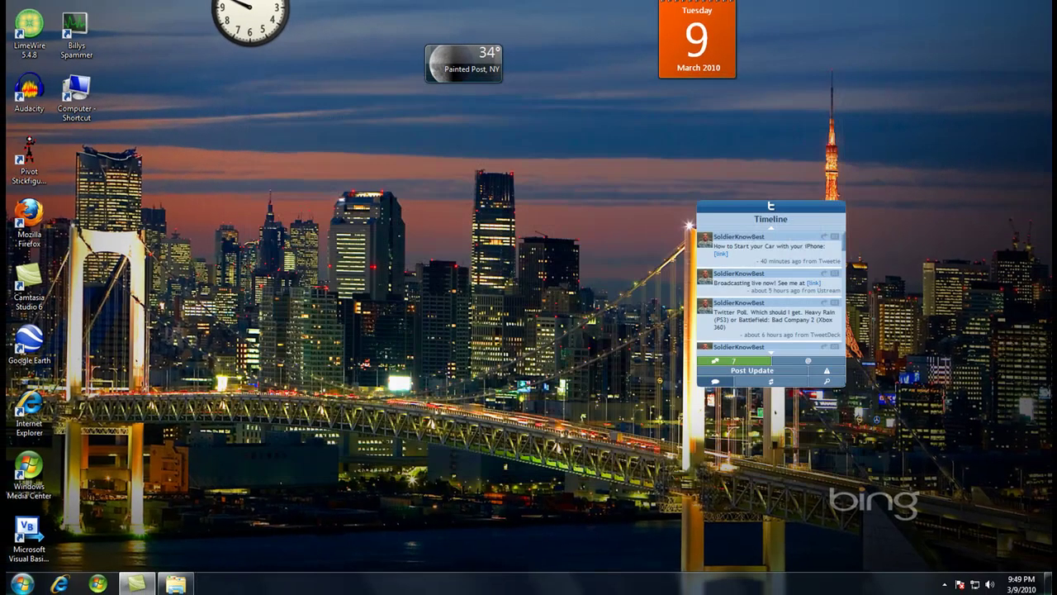
# Bring up the DataStore folder, select all the assessment XML files in it and close the folder window.
pyautogui.press('super')
pyautogui.click(190, 584)
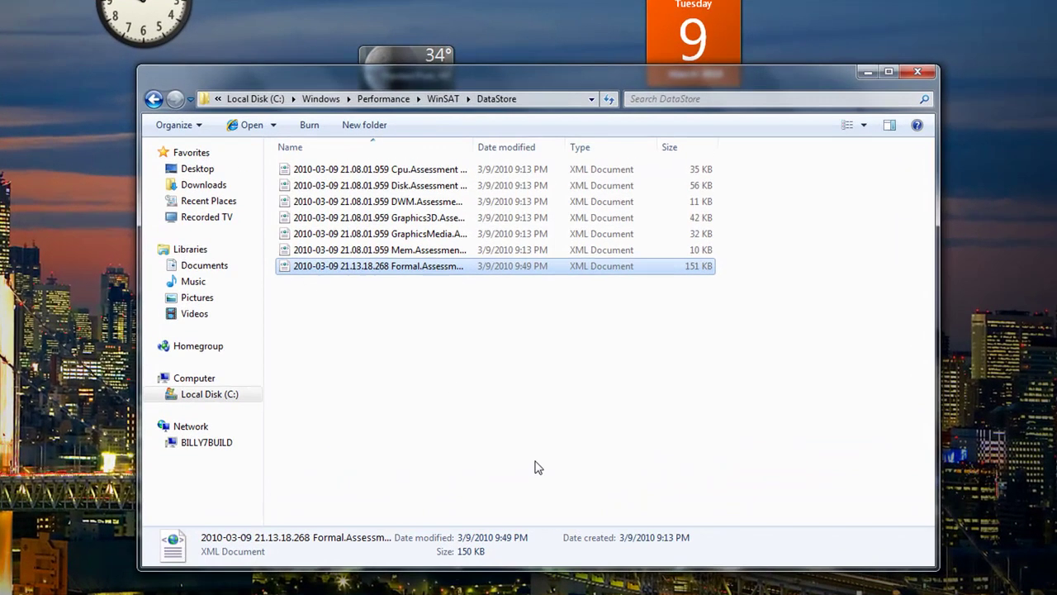
pyautogui.moveTo(534, 468); pyautogui.dragTo(346, 159)
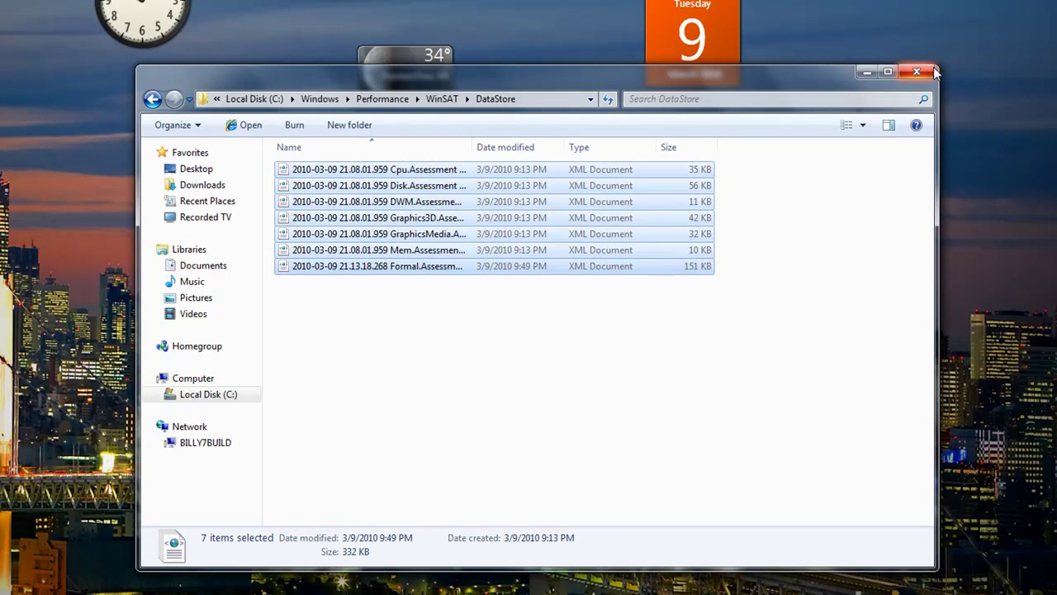
pyautogui.moveTo(940, 66); pyautogui.dragTo(1005, 38)
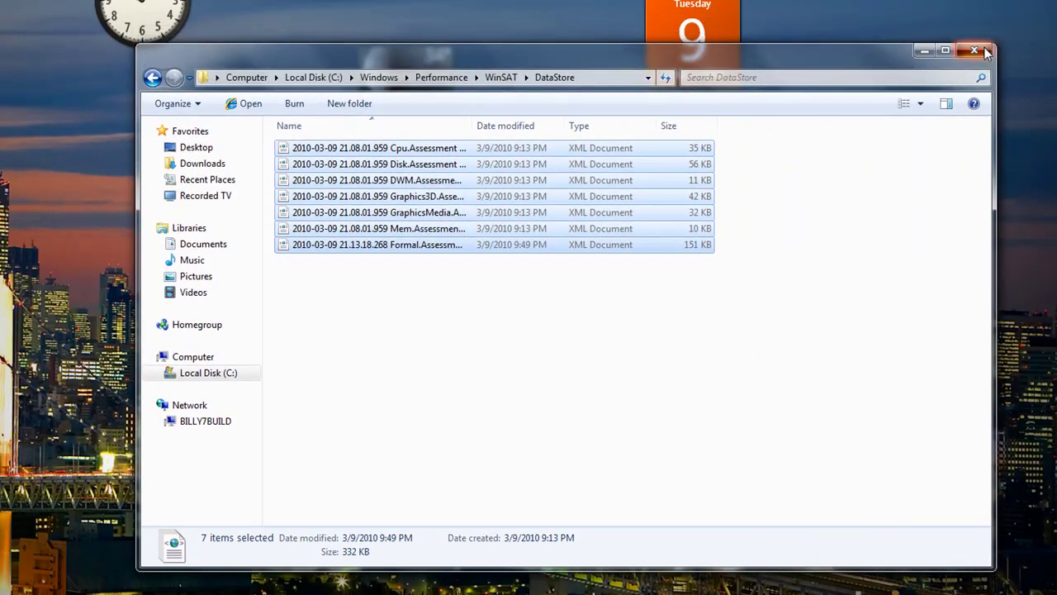
pyautogui.click(979, 47)
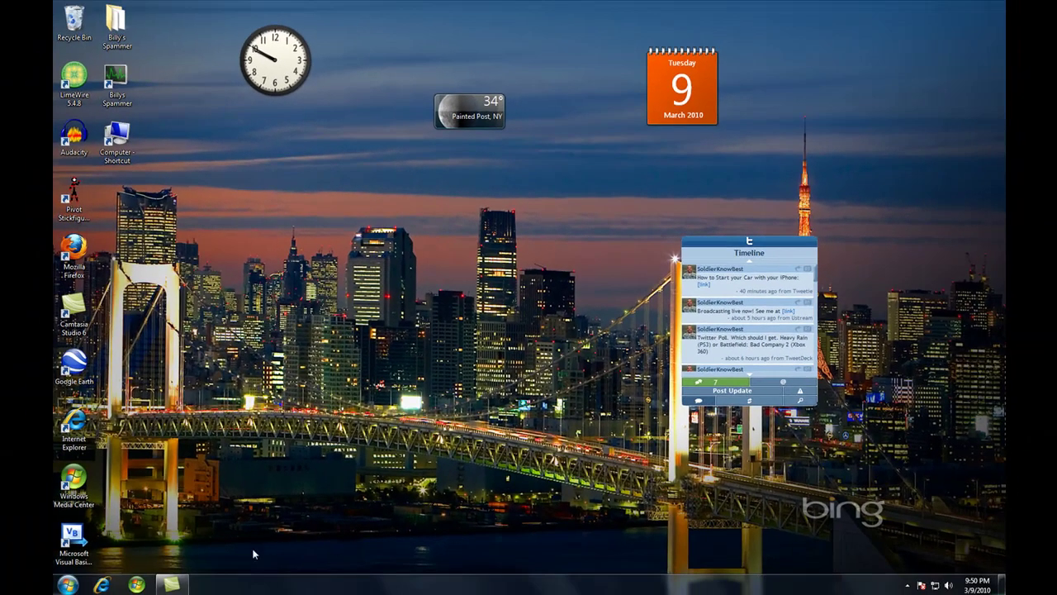
pyautogui.click(69, 584)
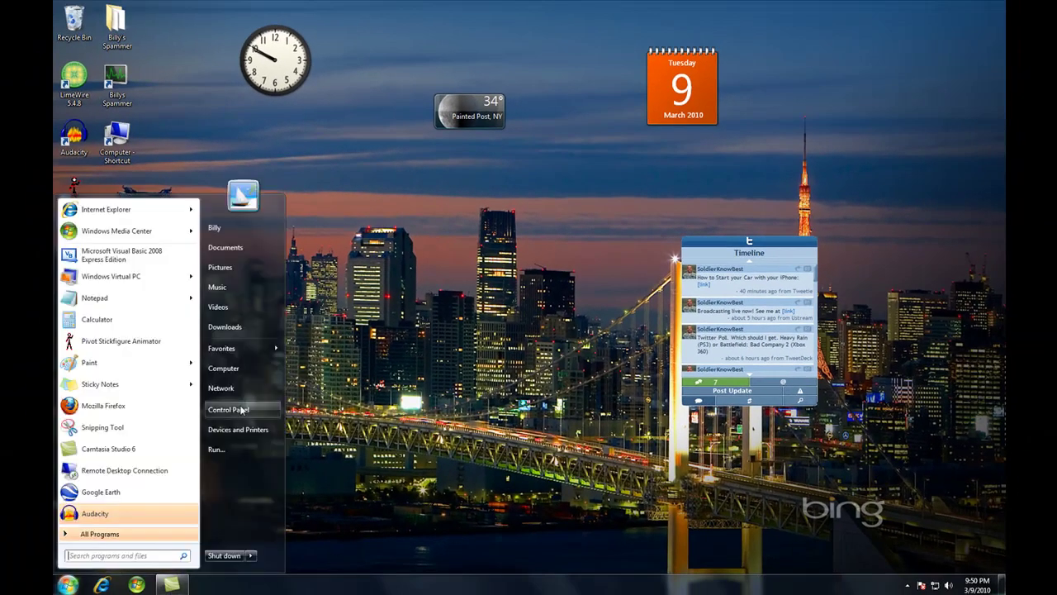
pyautogui.click(383, 459)
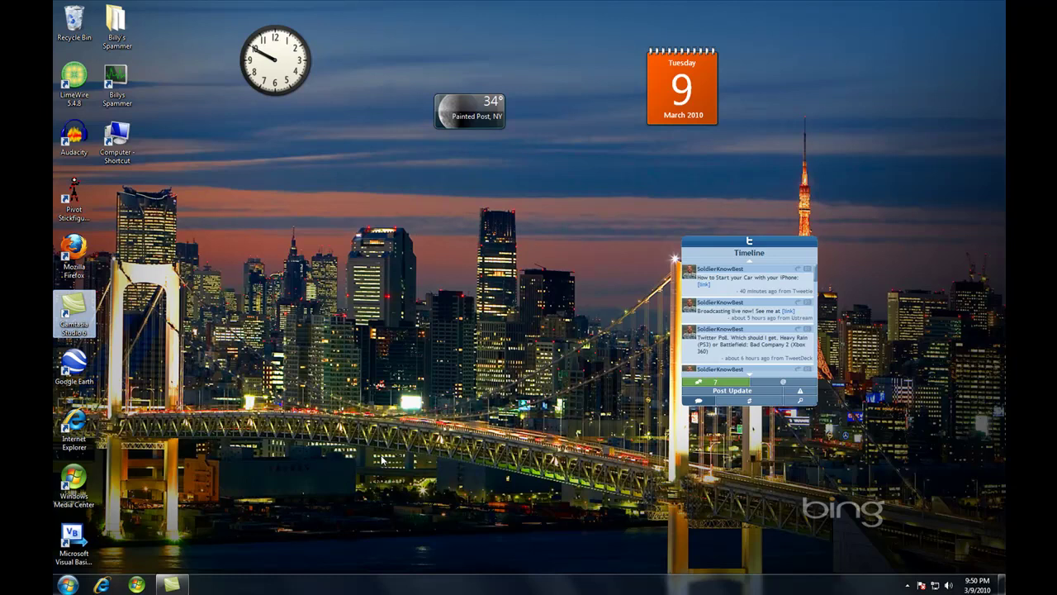